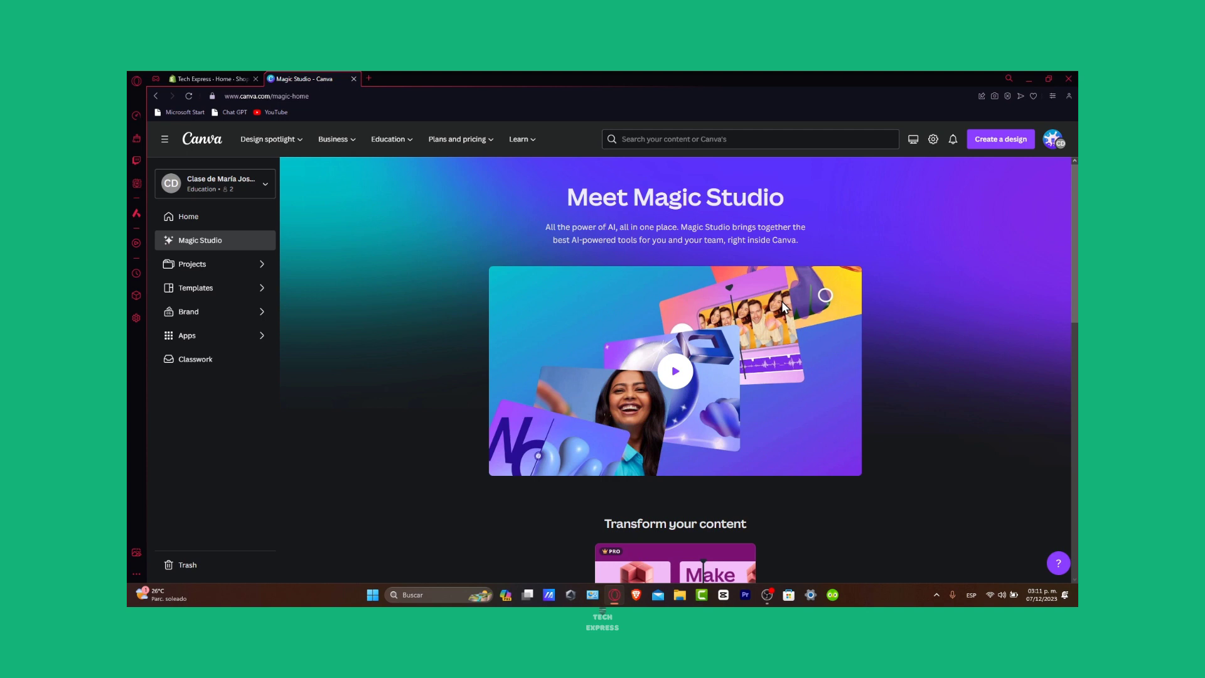
scroll(826, 276, "down", 2)
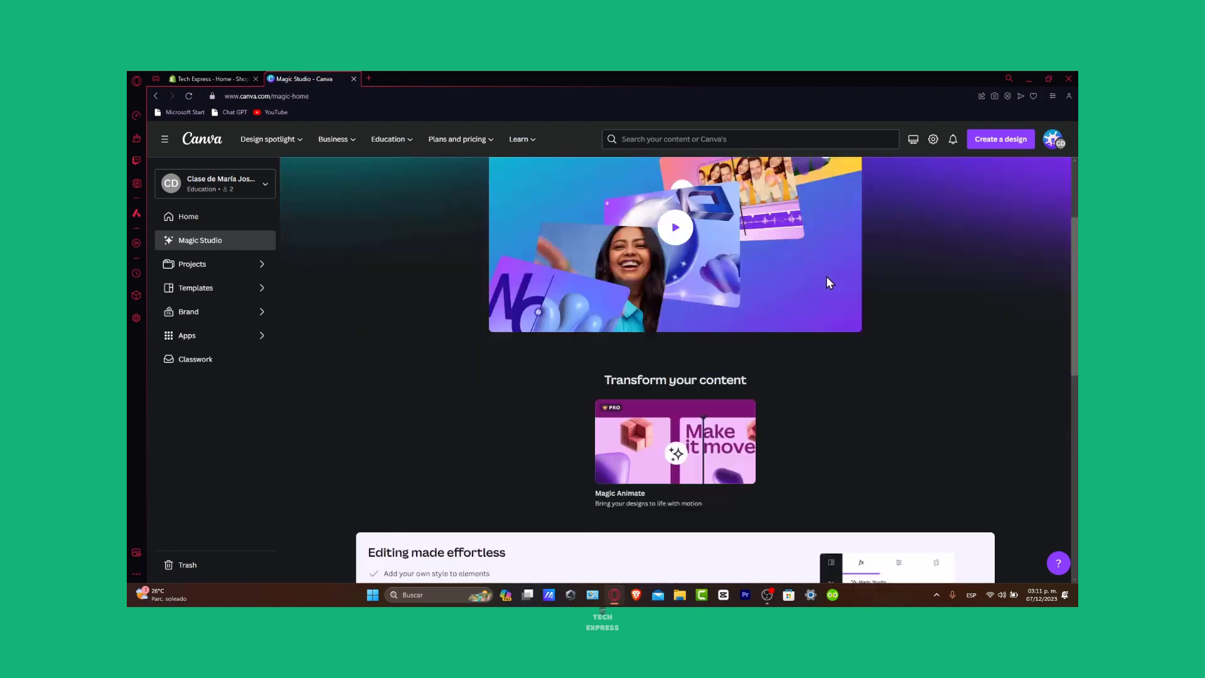
scroll(826, 278, "down", 4)
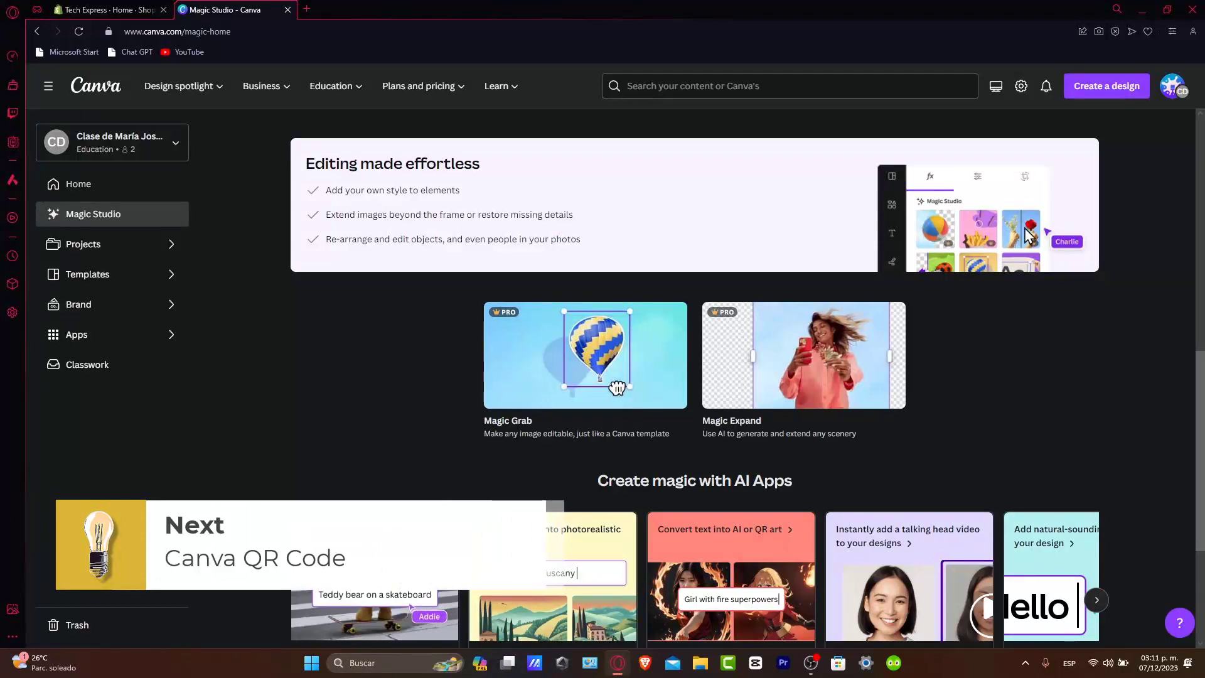
scroll(1004, 283, "down", 3)
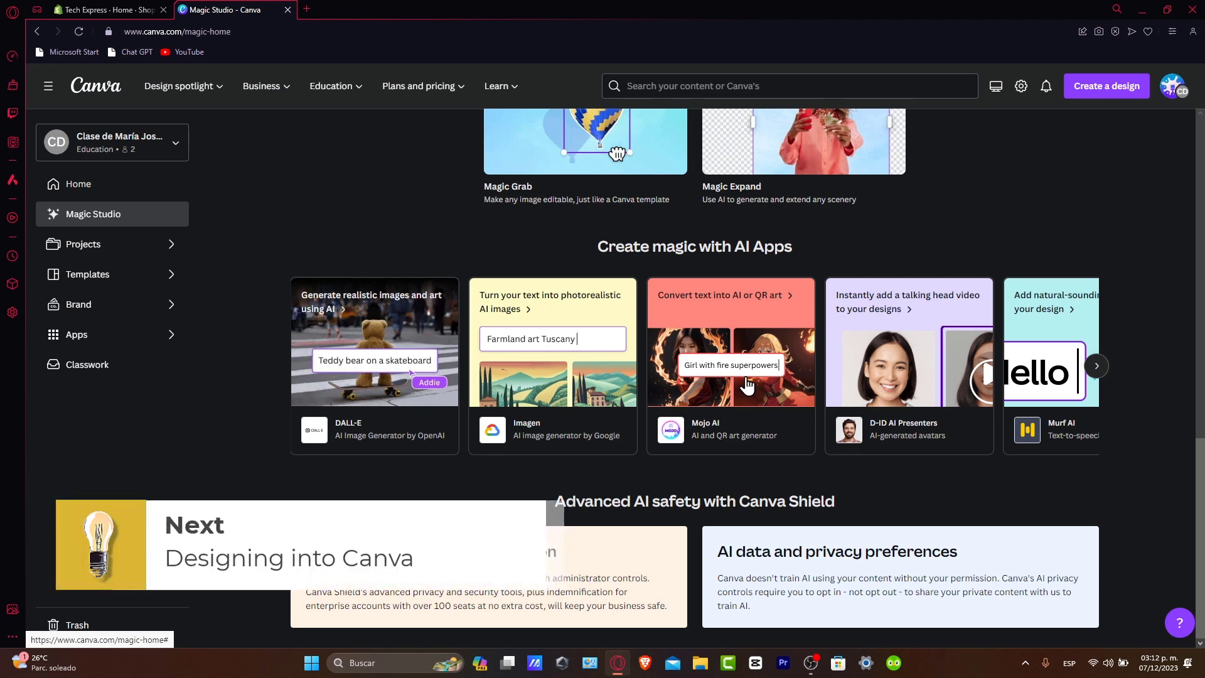
Start a new design from Create a design, choosing the Facebook Post size.
left_click(1089, 86)
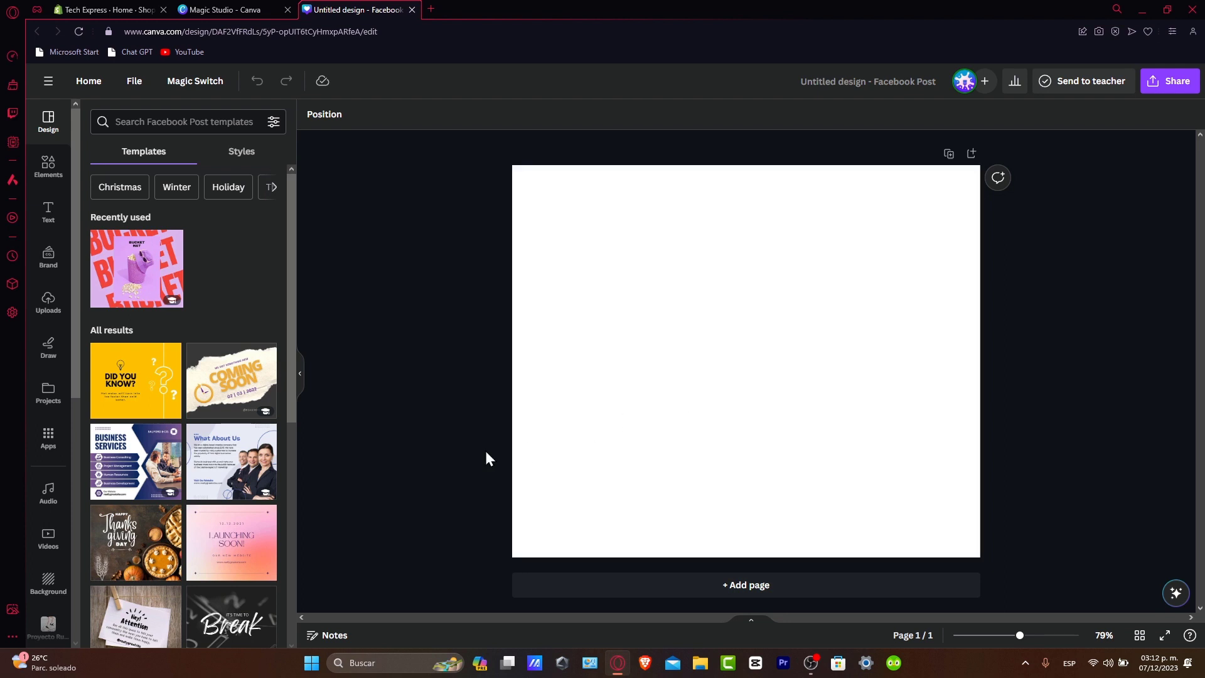
scroll(42, 496, "down", 2)
scroll(38, 500, "down", 3)
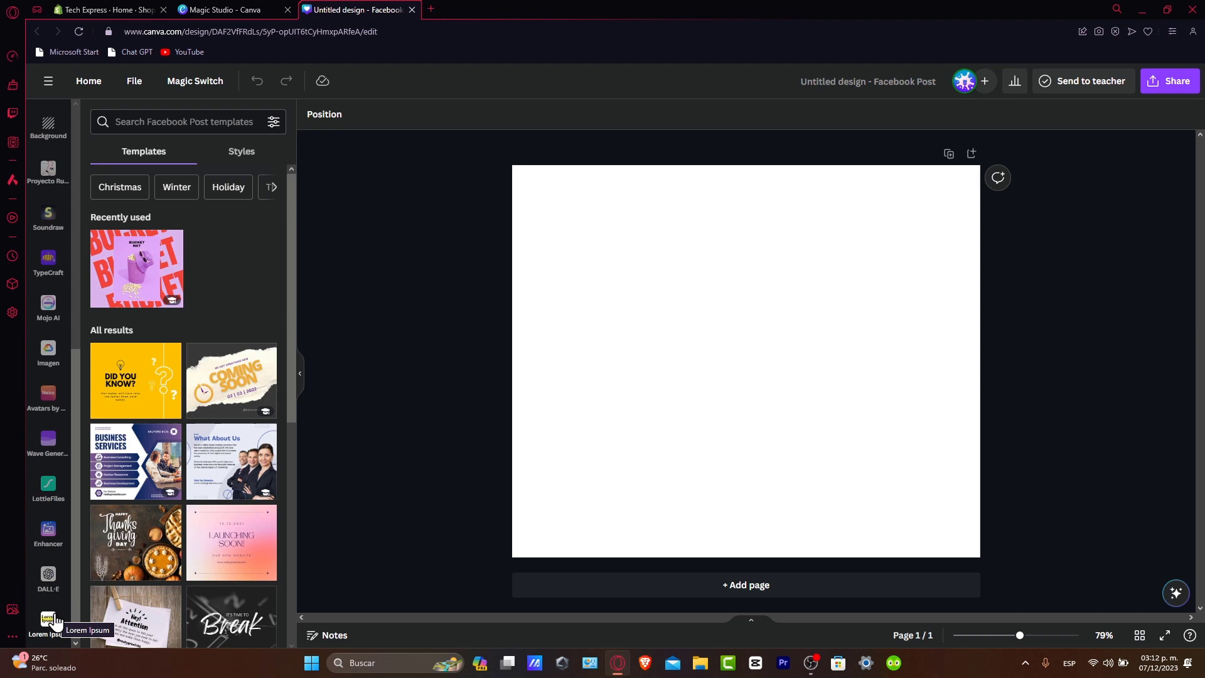
scroll(42, 564, "up", 5)
Search the Apps library for 'QR' and launch the QR Code app.
left_click(49, 438)
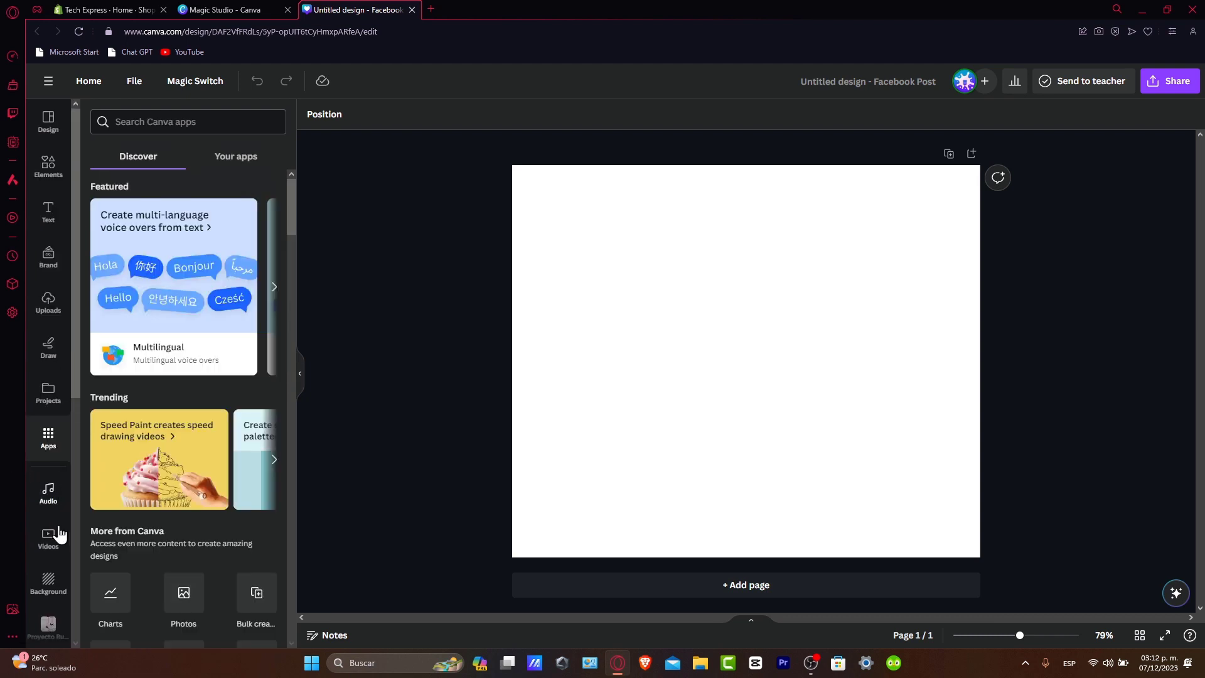
left_click(215, 121)
type("QR")
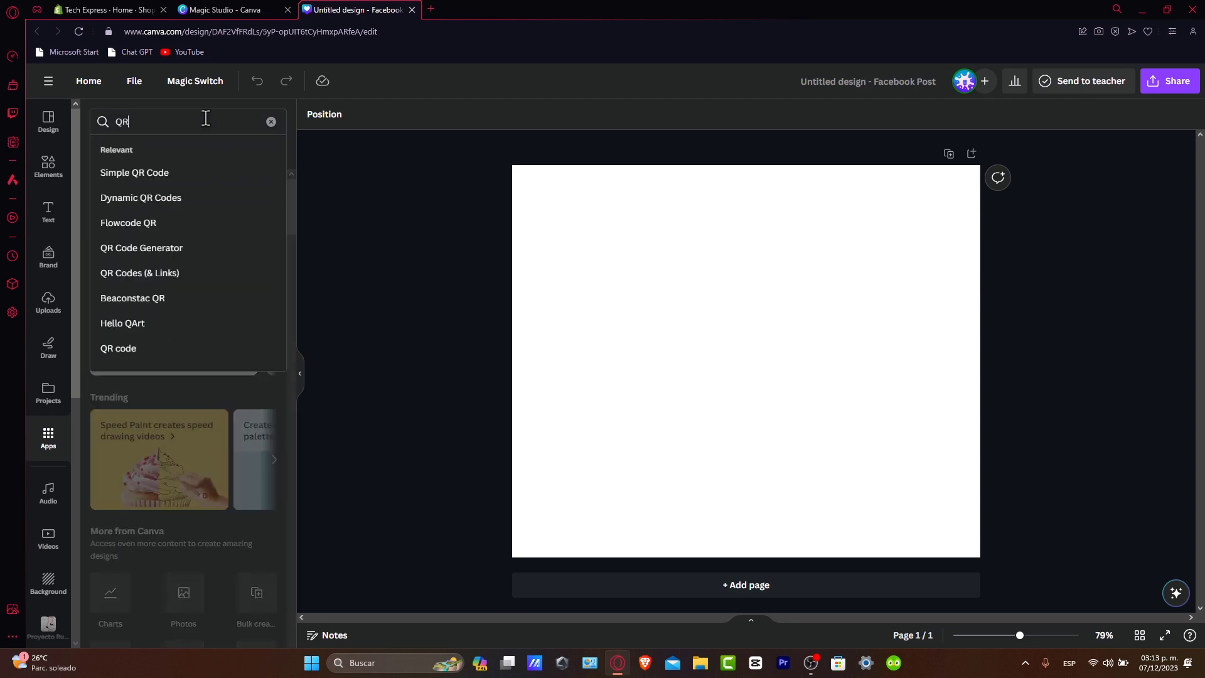
key("Return")
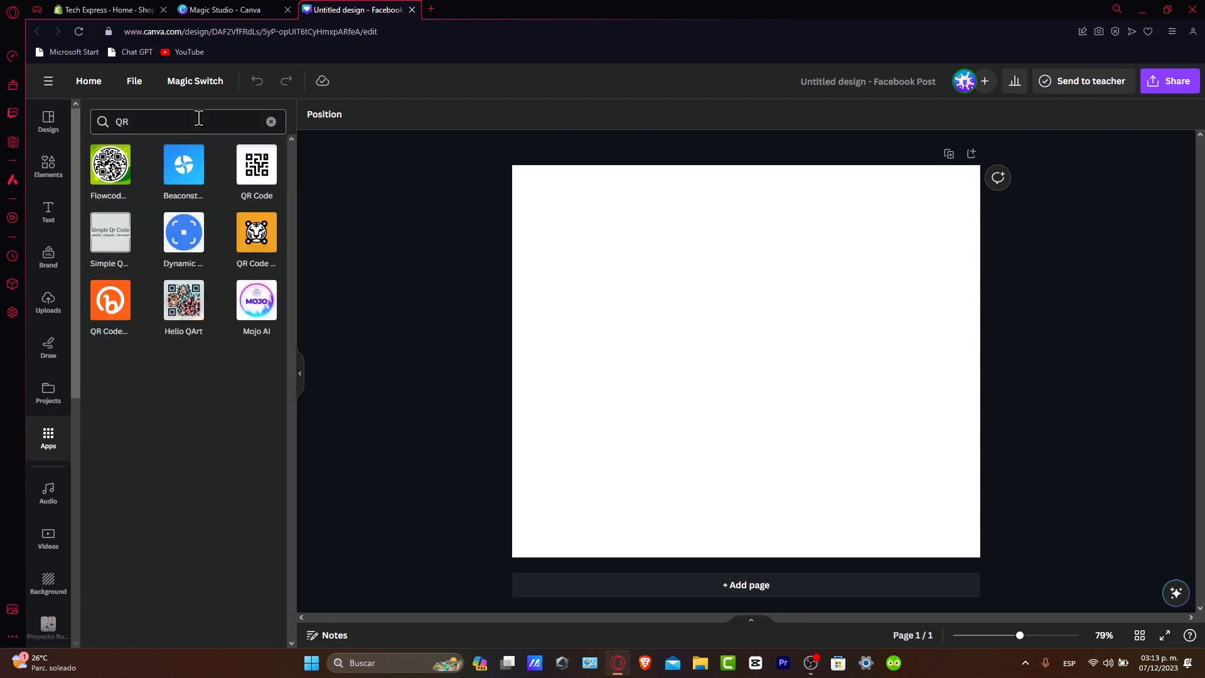
left_click(253, 170)
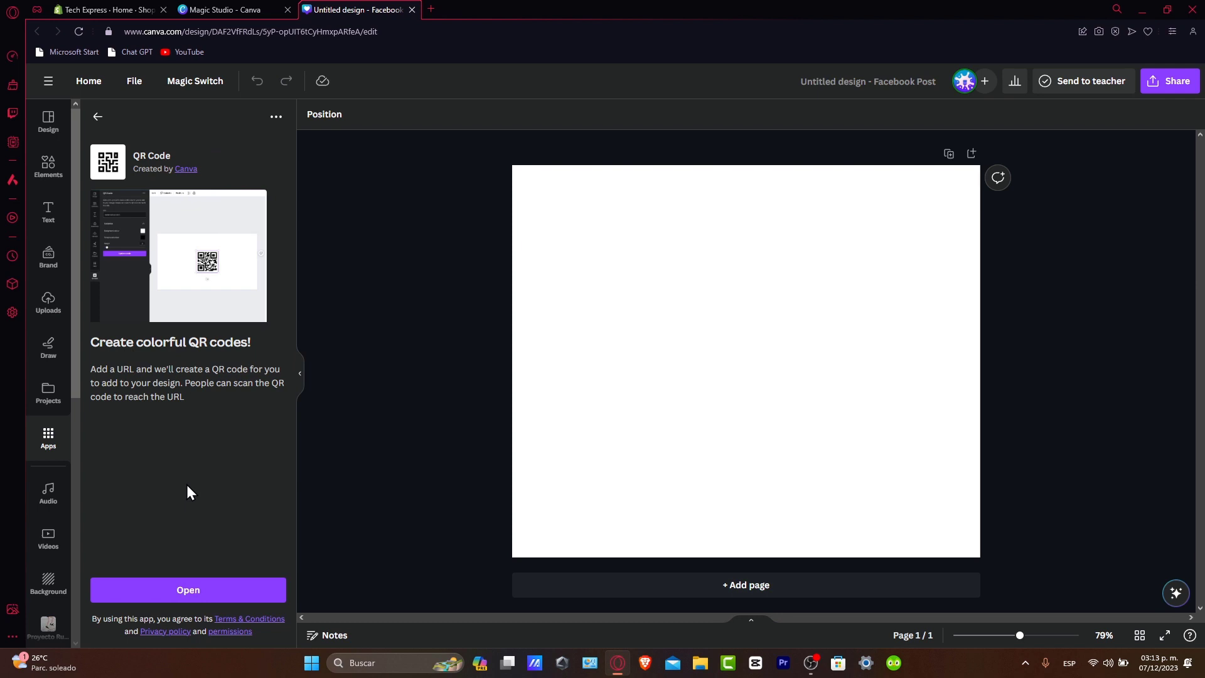
left_click(196, 589)
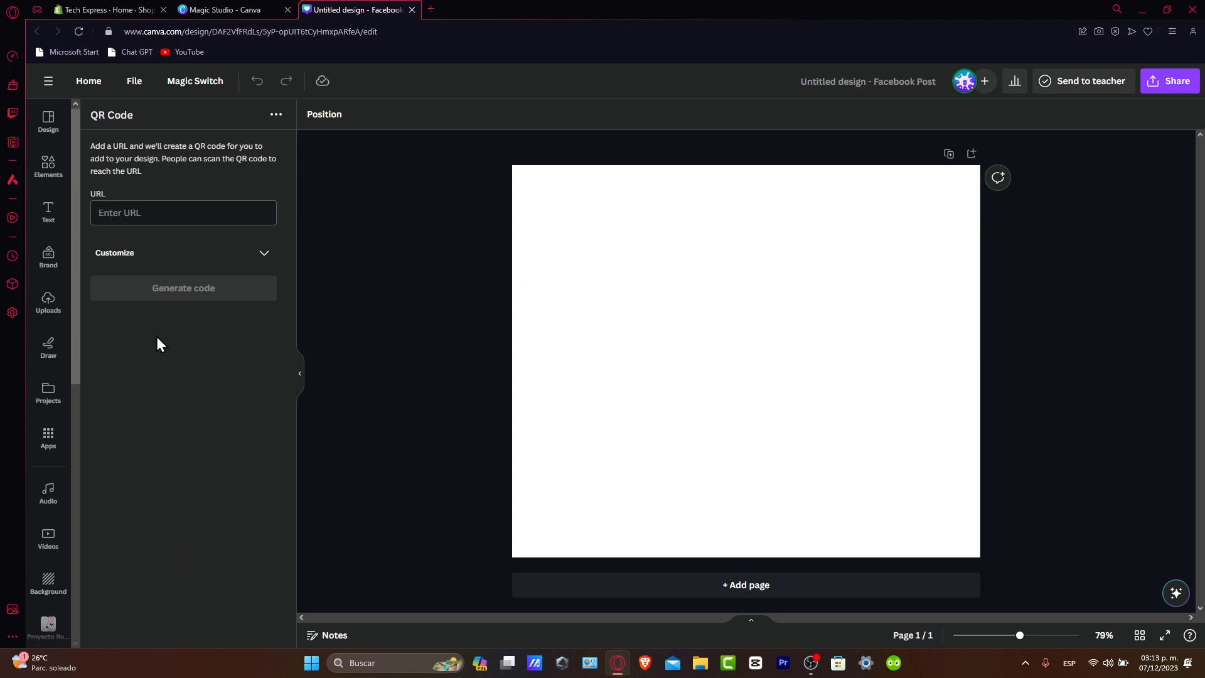
Paste the christmashomedecors.myshopify.com store address from Shopify into the QR code URL field.
left_click(111, 11)
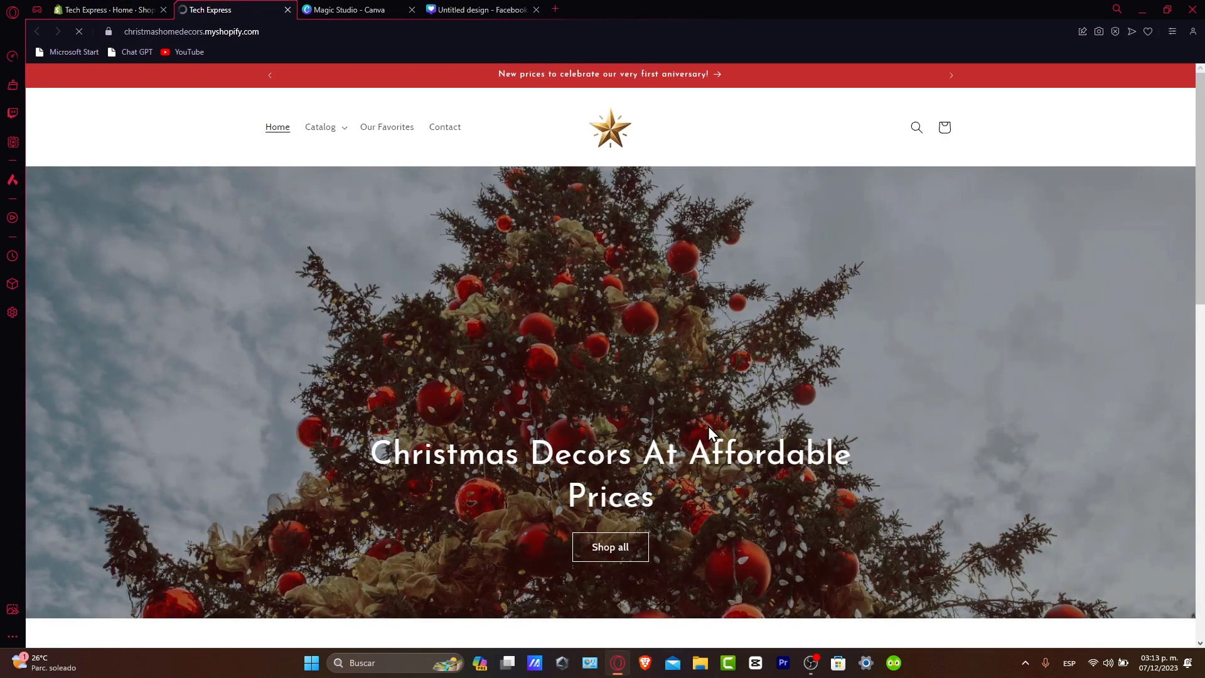
scroll(707, 426, "down", 10)
scroll(706, 428, "up", 2)
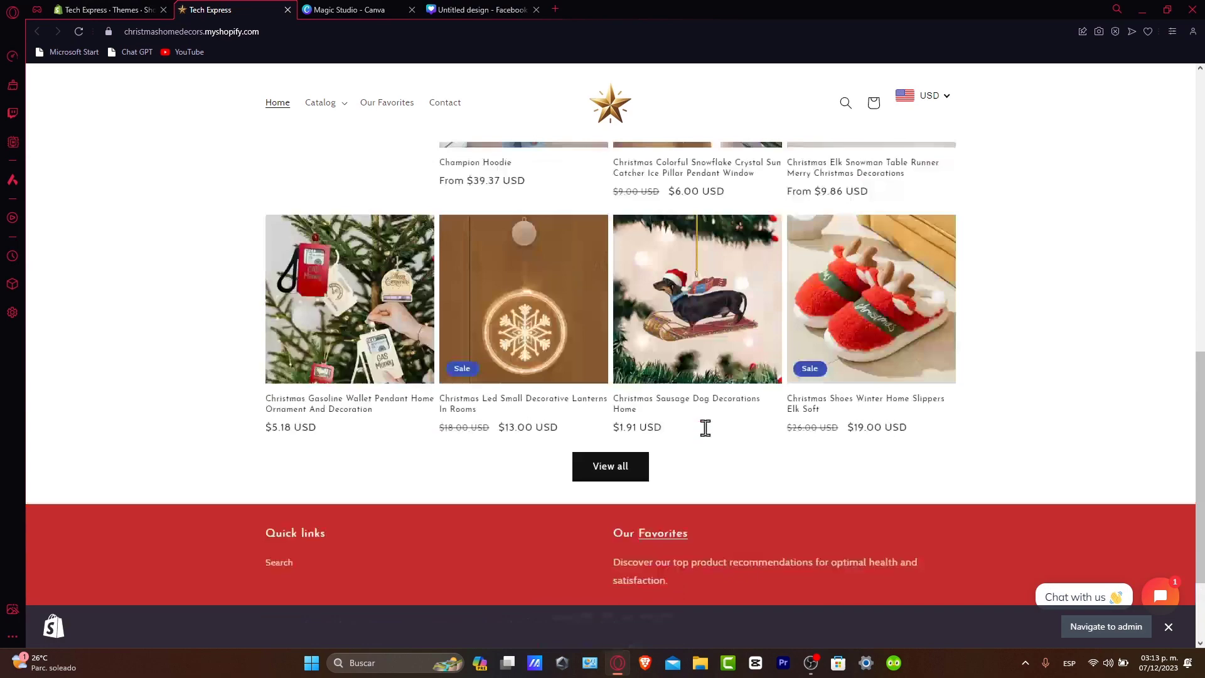
scroll(705, 429, "up", 5)
scroll(705, 429, "up", 3)
scroll(705, 428, "down", 10)
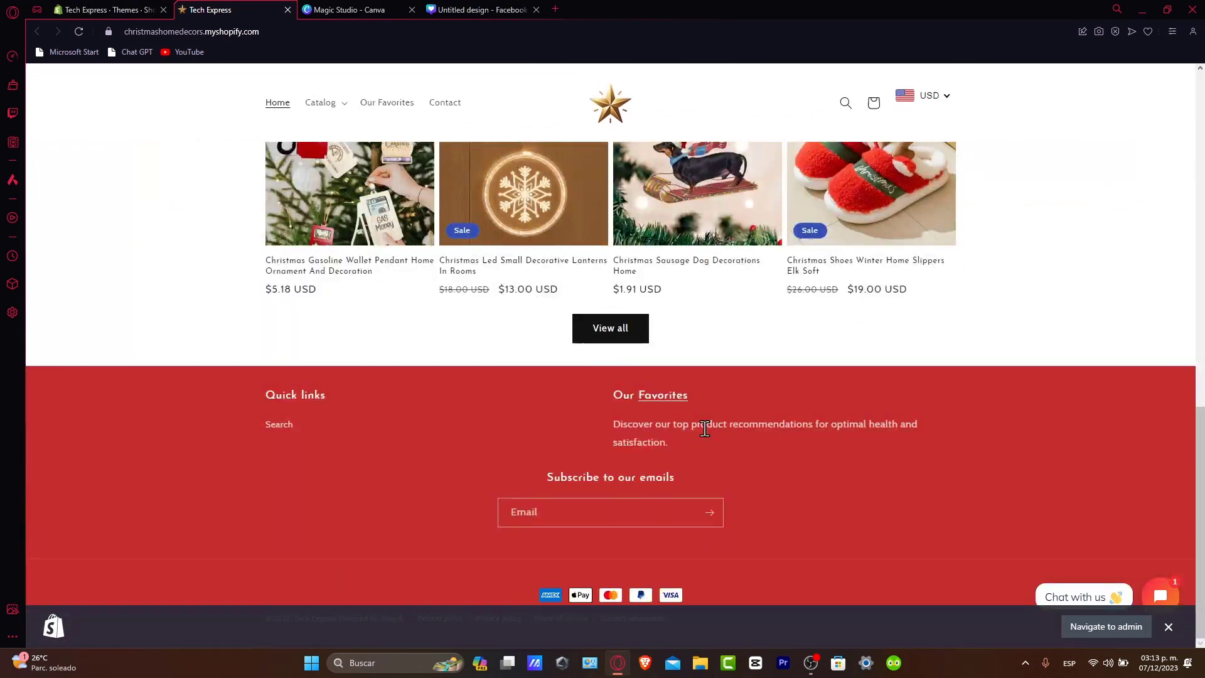
scroll(704, 428, "up", 10)
left_click(268, 39)
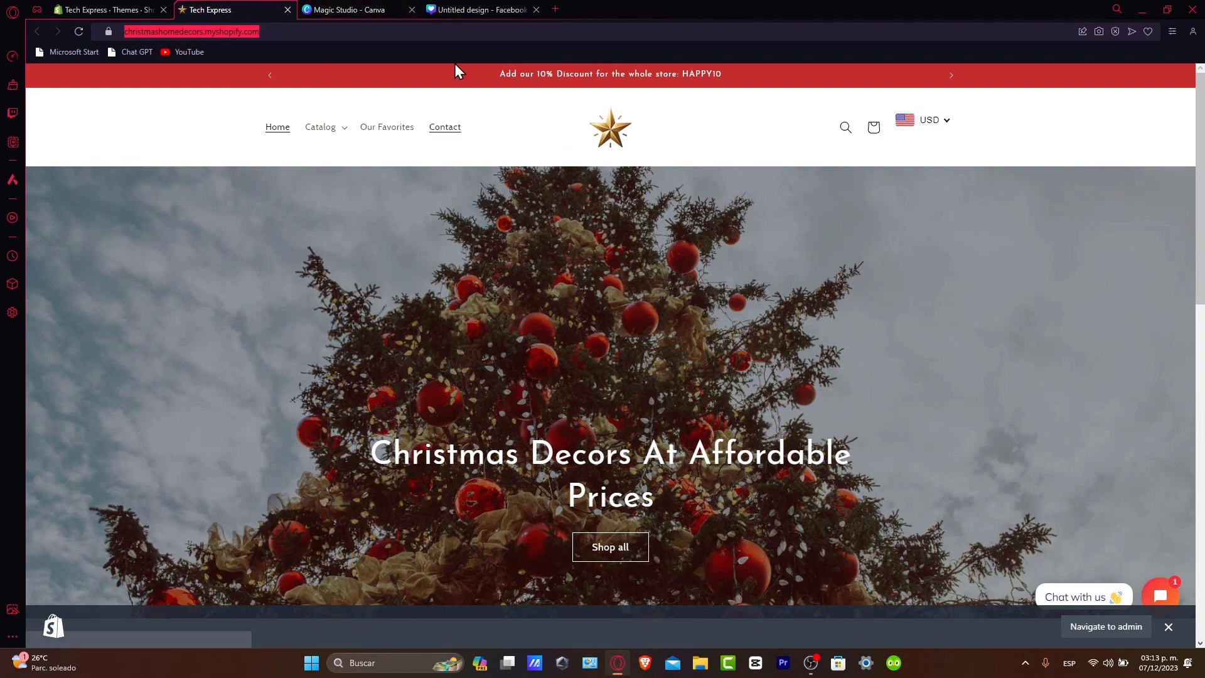
left_click(471, 9)
left_click(207, 209)
key("ctrl+v")
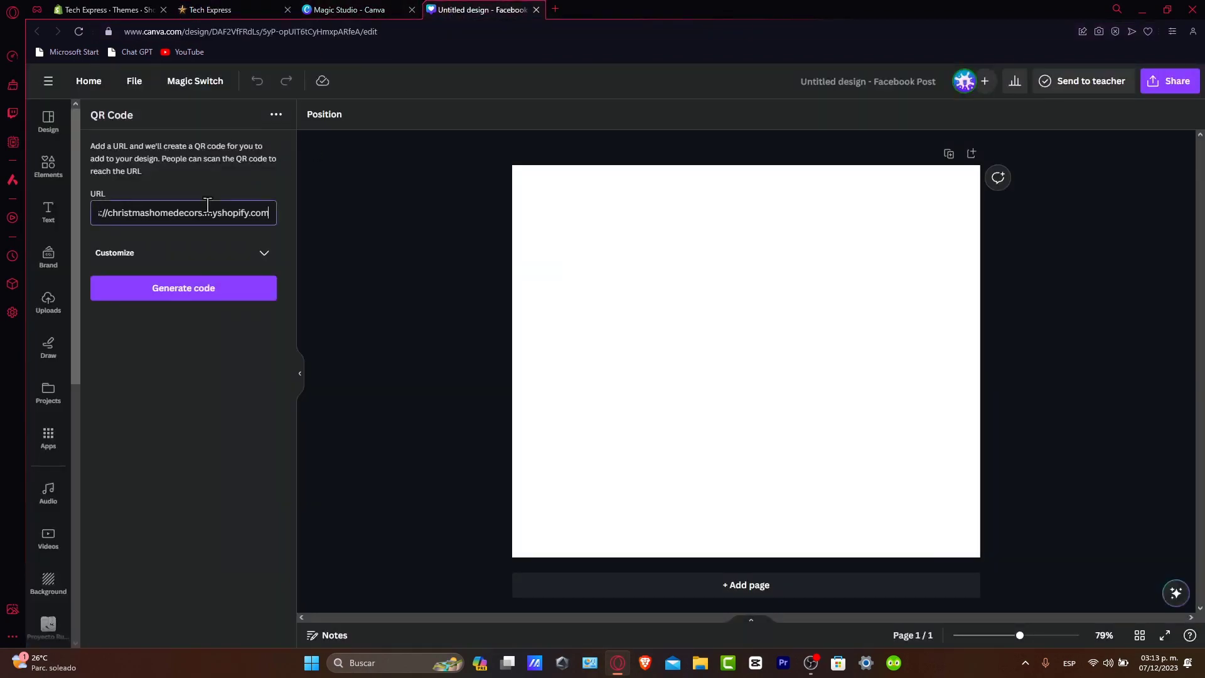
Give the QR code a red #FF1616 foreground and a green #07721E background.
left_click(216, 262)
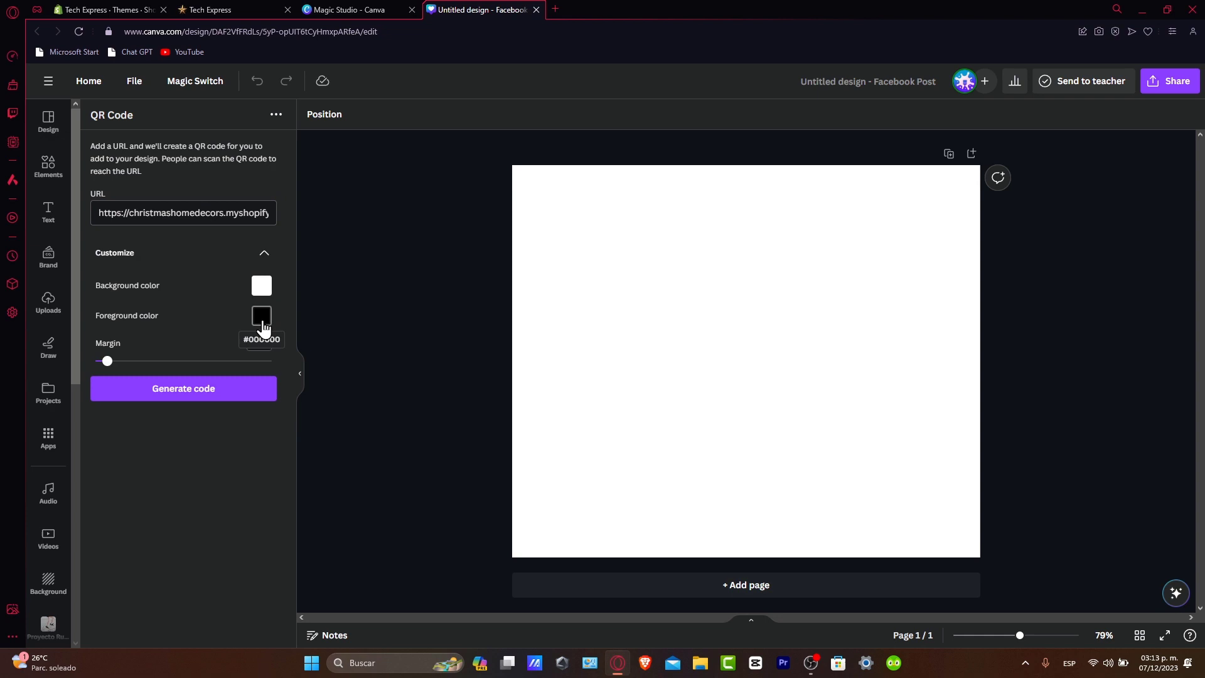
left_click(260, 321)
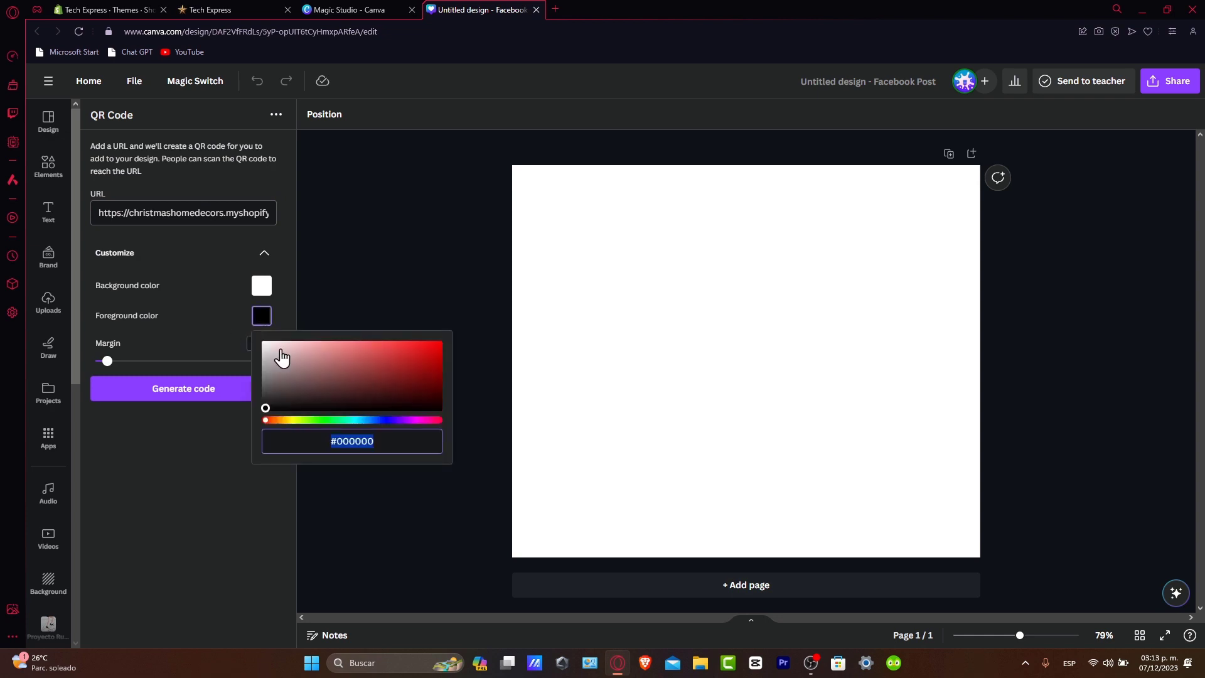
left_click_drag(352, 385, 424, 345)
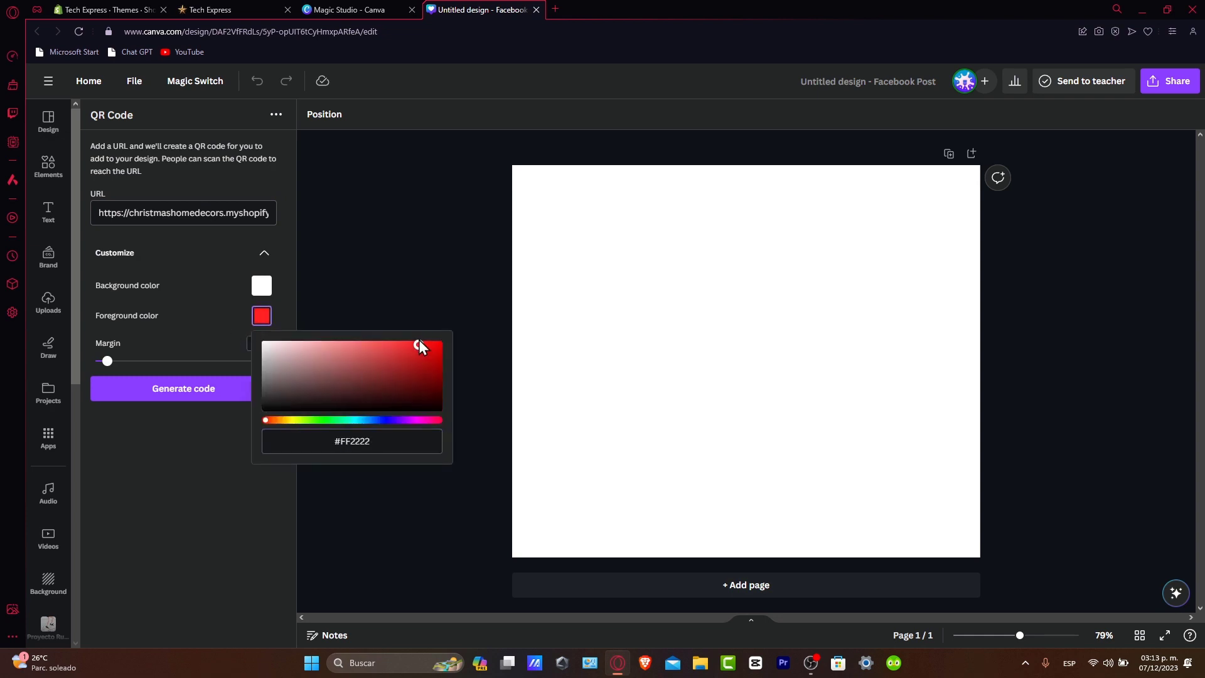
left_click_drag(425, 344, 431, 341)
left_click(269, 283)
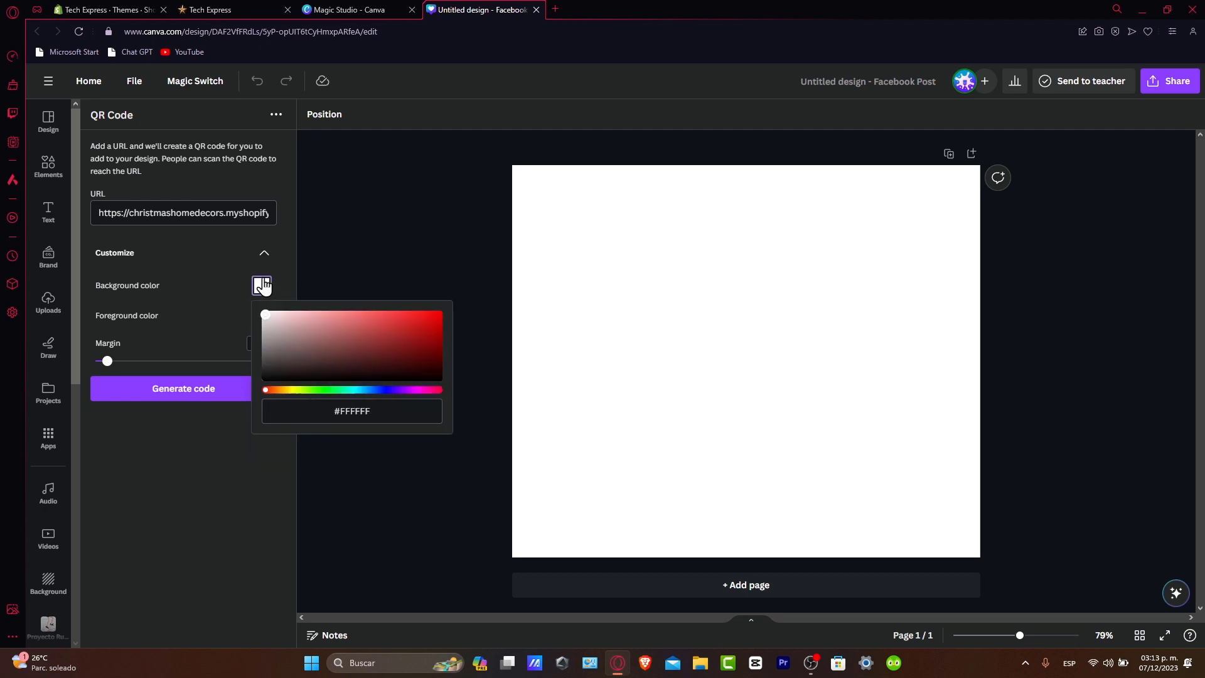
mouse_move(333, 390)
left_mouse_down()
mouse_move(309, 396)
mouse_move(328, 395)
left_mouse_up()
left_click_drag(427, 349, 431, 350)
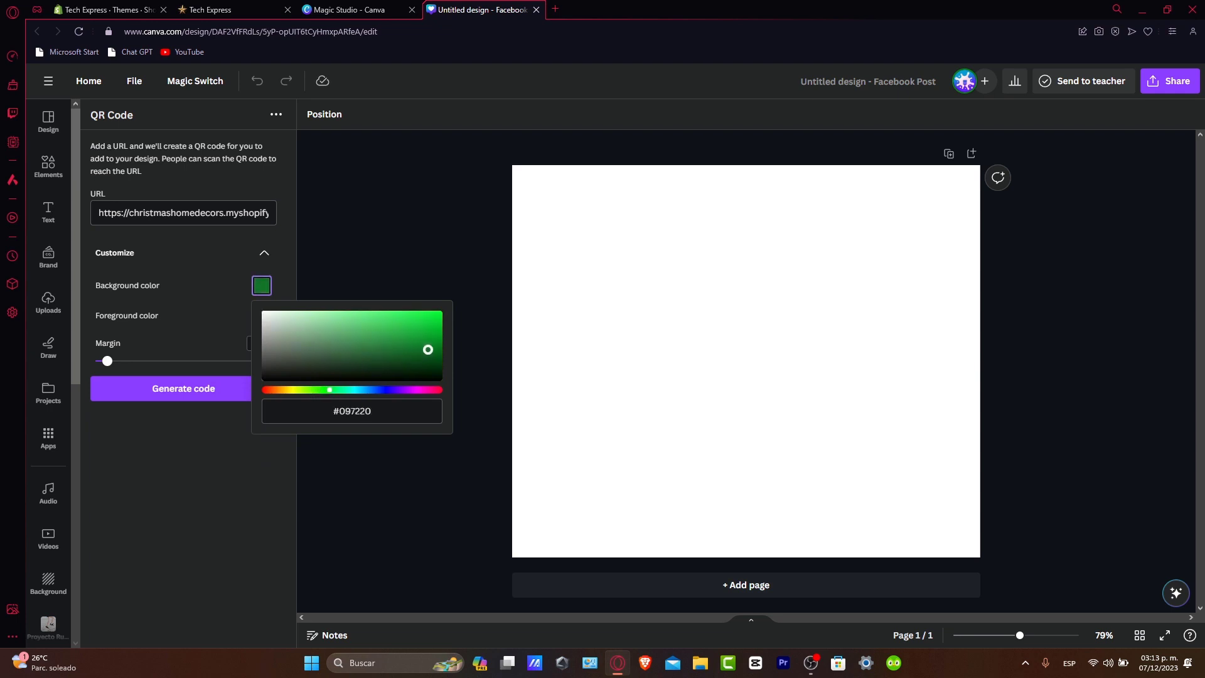
left_click(230, 324)
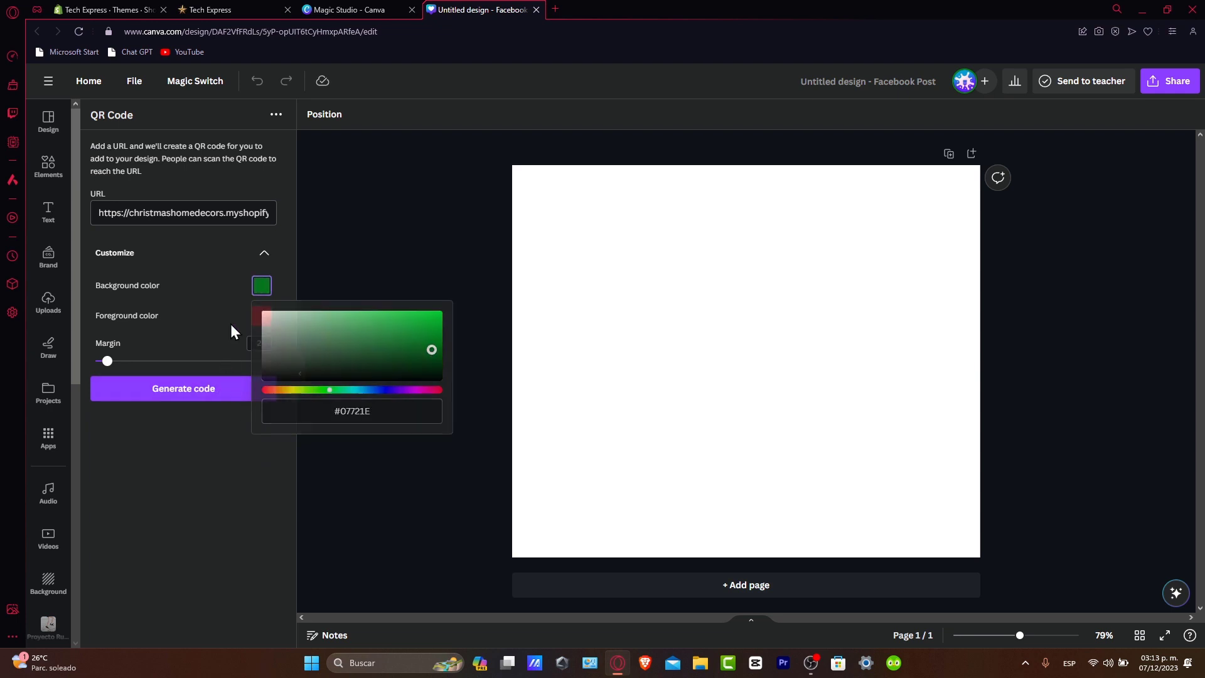
left_click(263, 319)
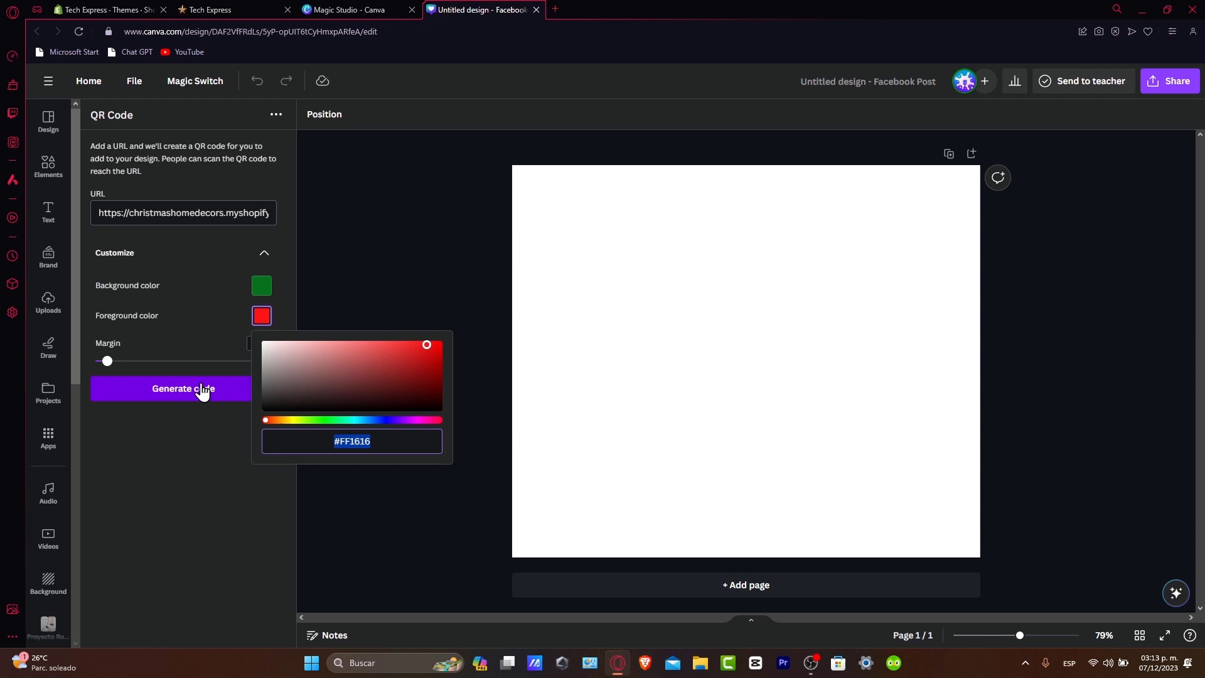
Generate the QR code with a margin of 2 and white #FFFFFF modules.
left_click(178, 386)
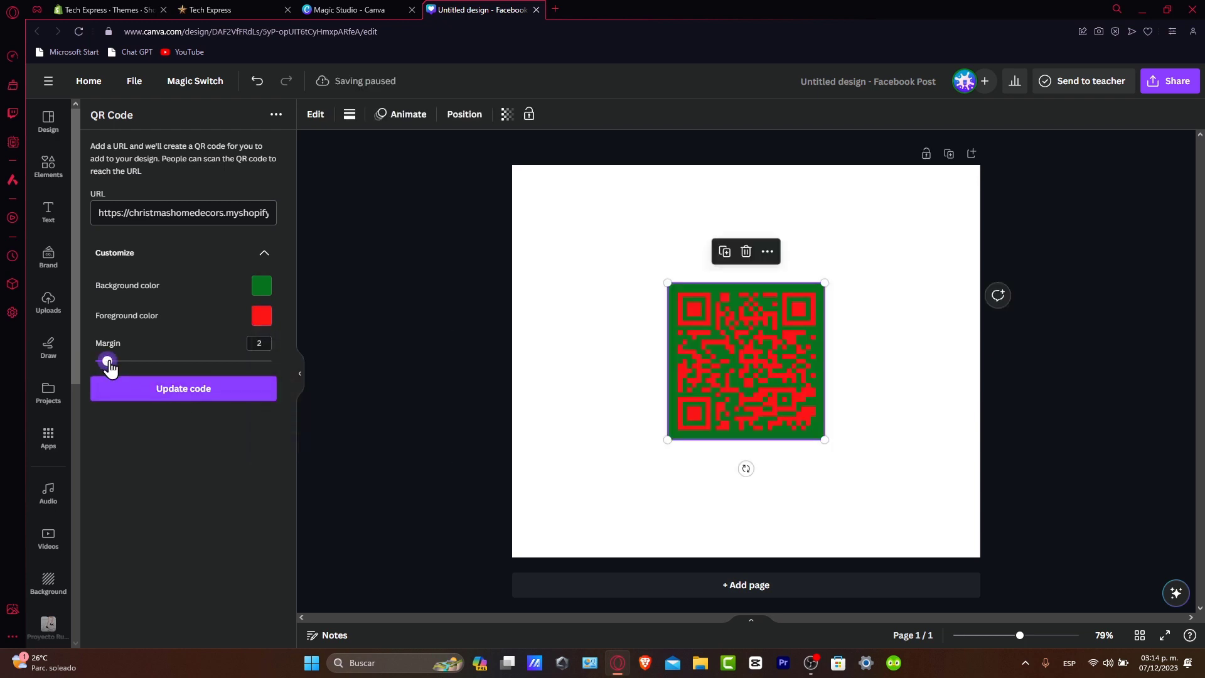
mouse_move(106, 361)
left_mouse_down()
mouse_move(197, 369)
mouse_move(94, 362)
left_mouse_up()
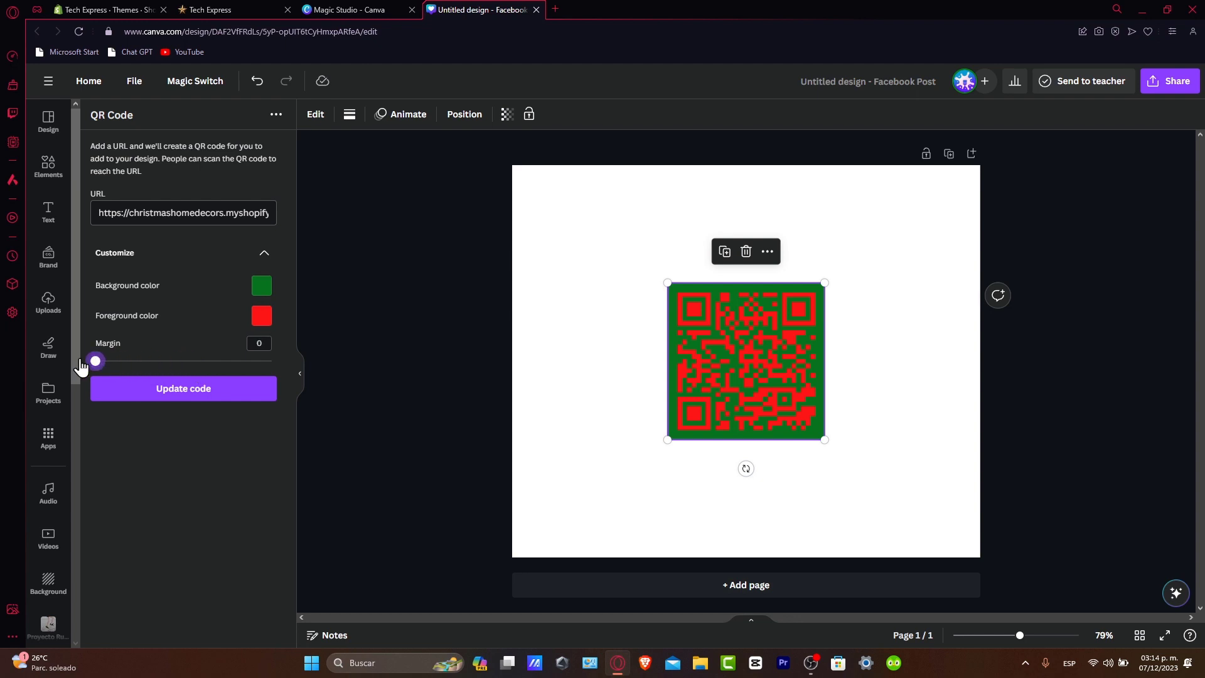
left_click(162, 392)
left_click(153, 363)
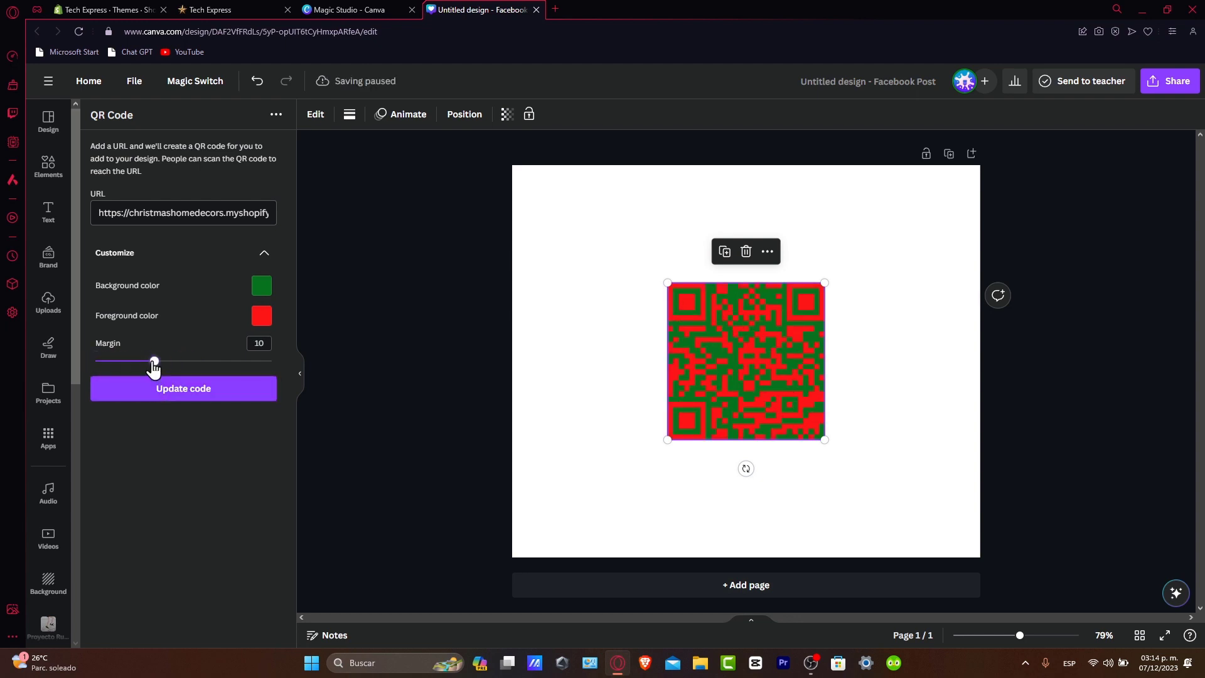
left_click(166, 390)
left_click_drag(154, 362, 106, 362)
left_click(144, 391)
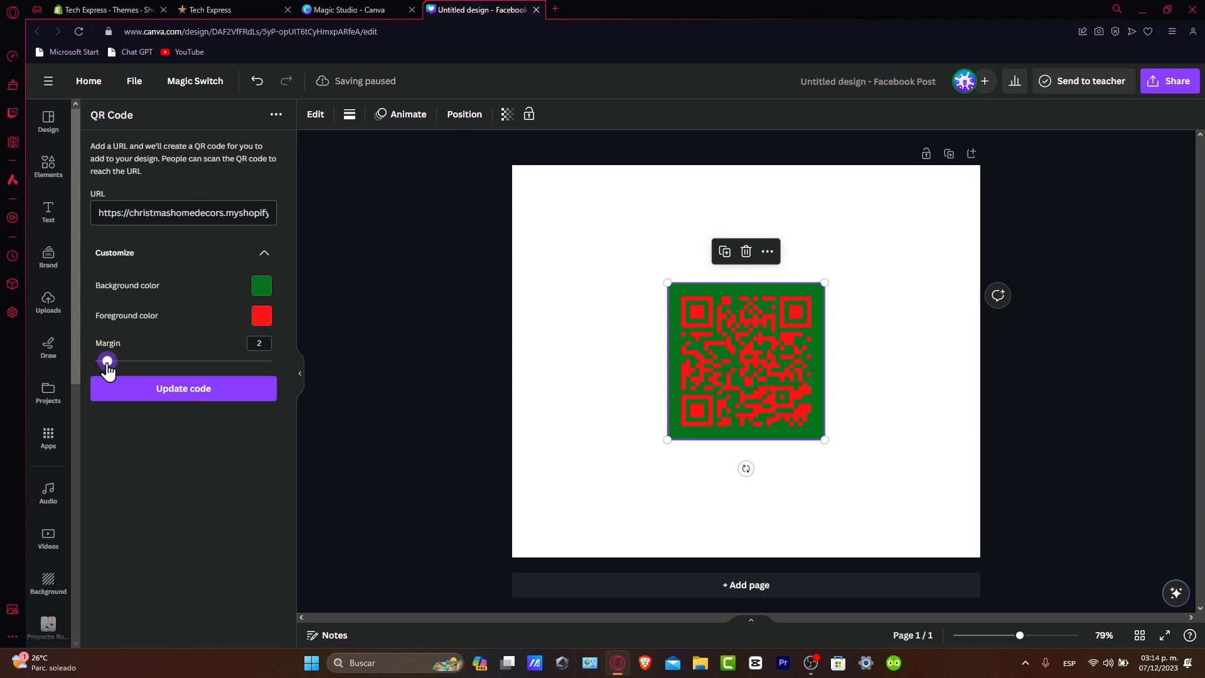
left_click(180, 395)
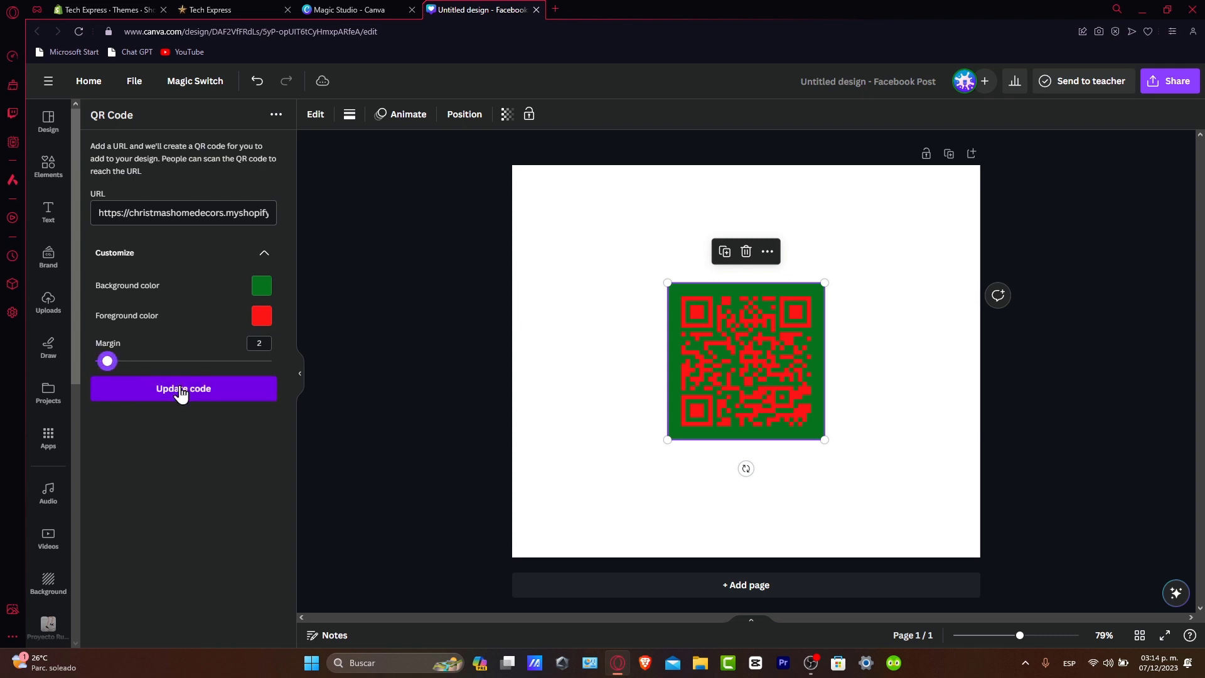
left_click(261, 320)
left_click(223, 395)
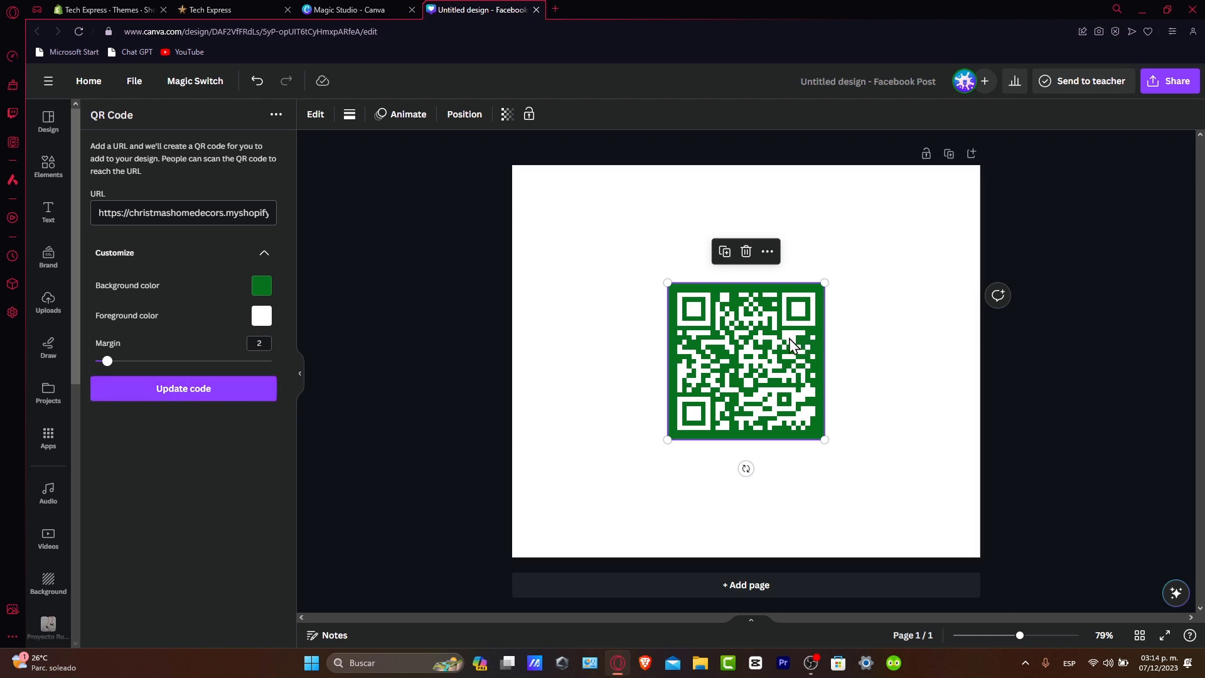
Add a blank second page and try the QR Code Generator app's QR TIGER sign-up.
left_click_drag(767, 381, 771, 389)
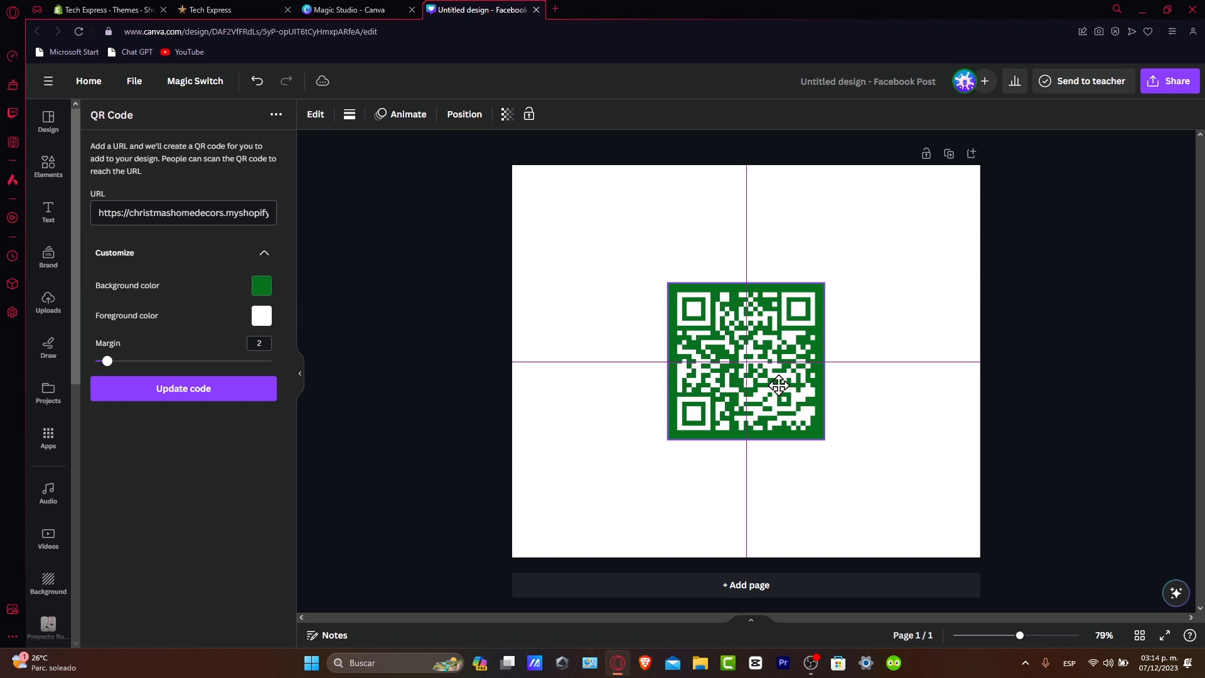
left_click(973, 155)
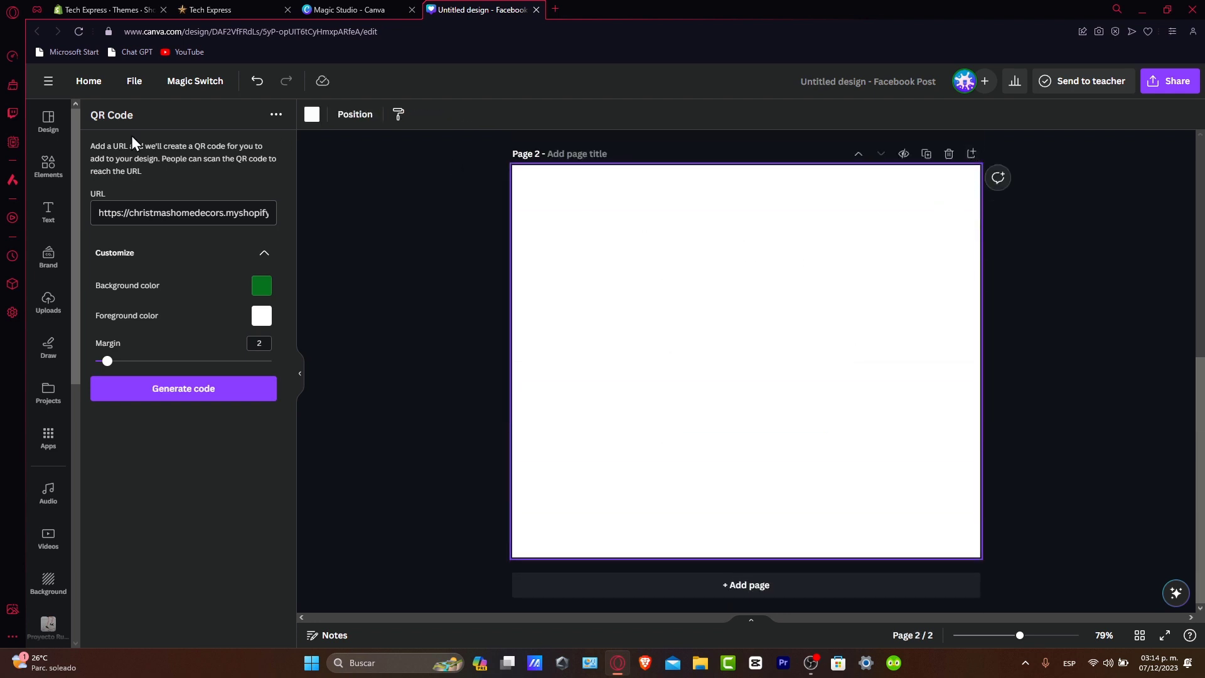
left_click(48, 433)
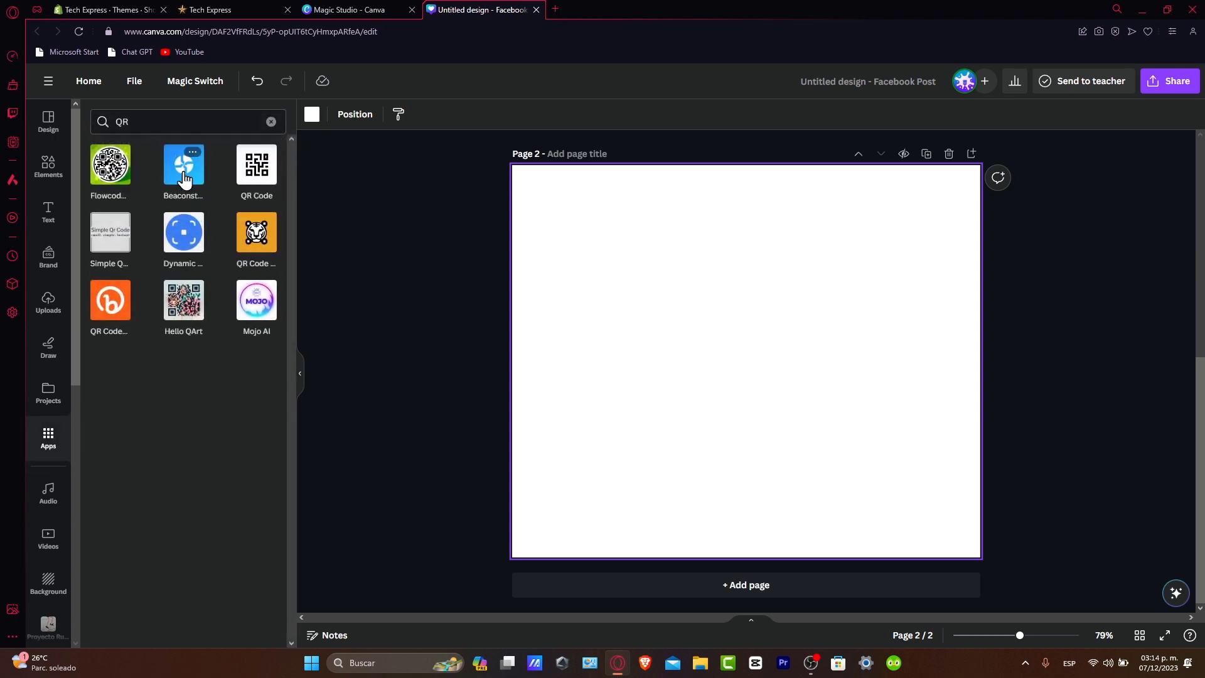
left_click(247, 239)
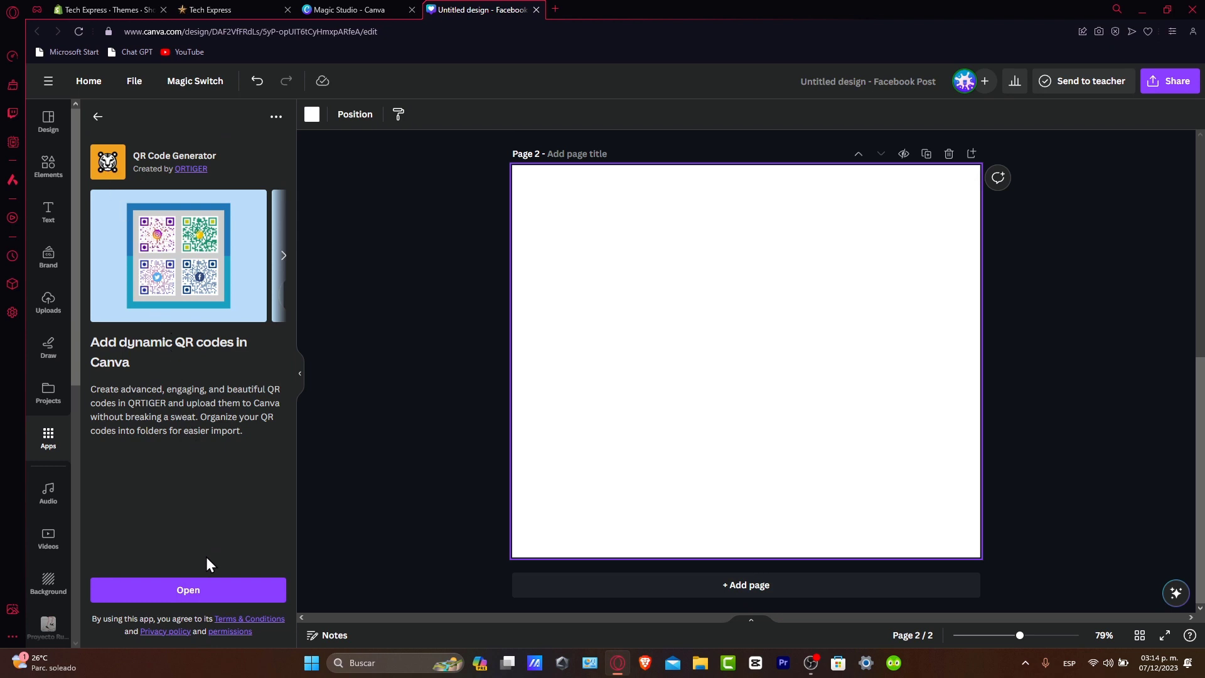
left_click(204, 589)
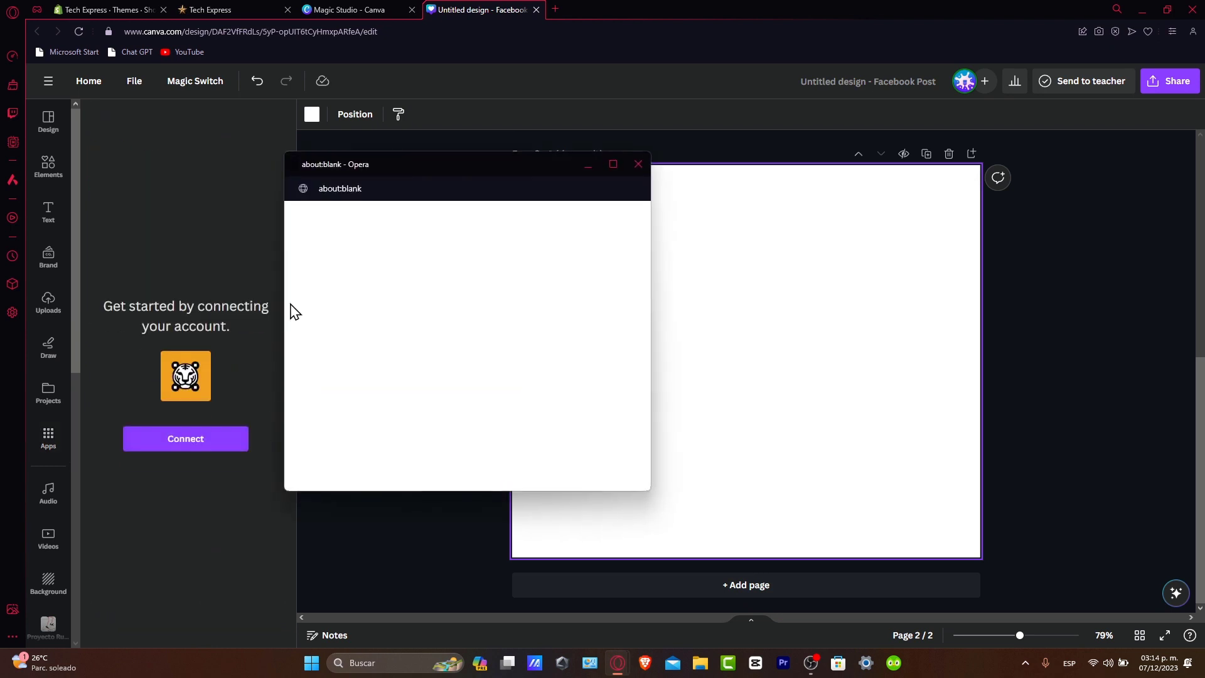
scroll(436, 418, "down", 2)
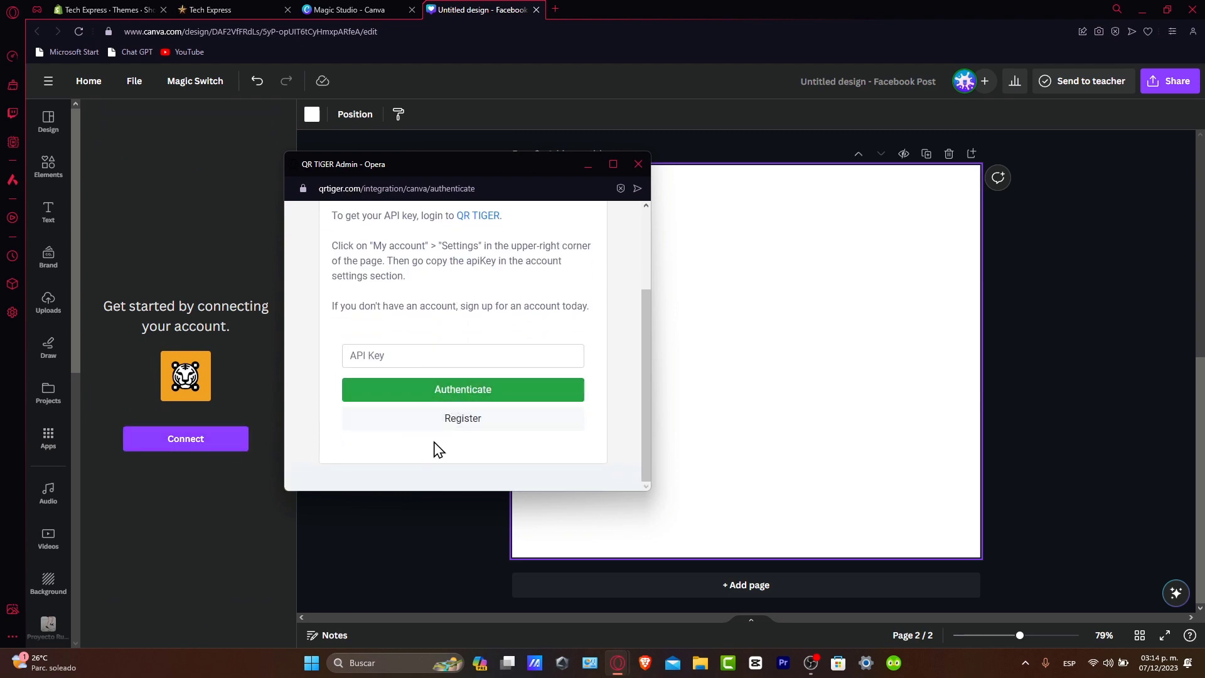
left_click(455, 418)
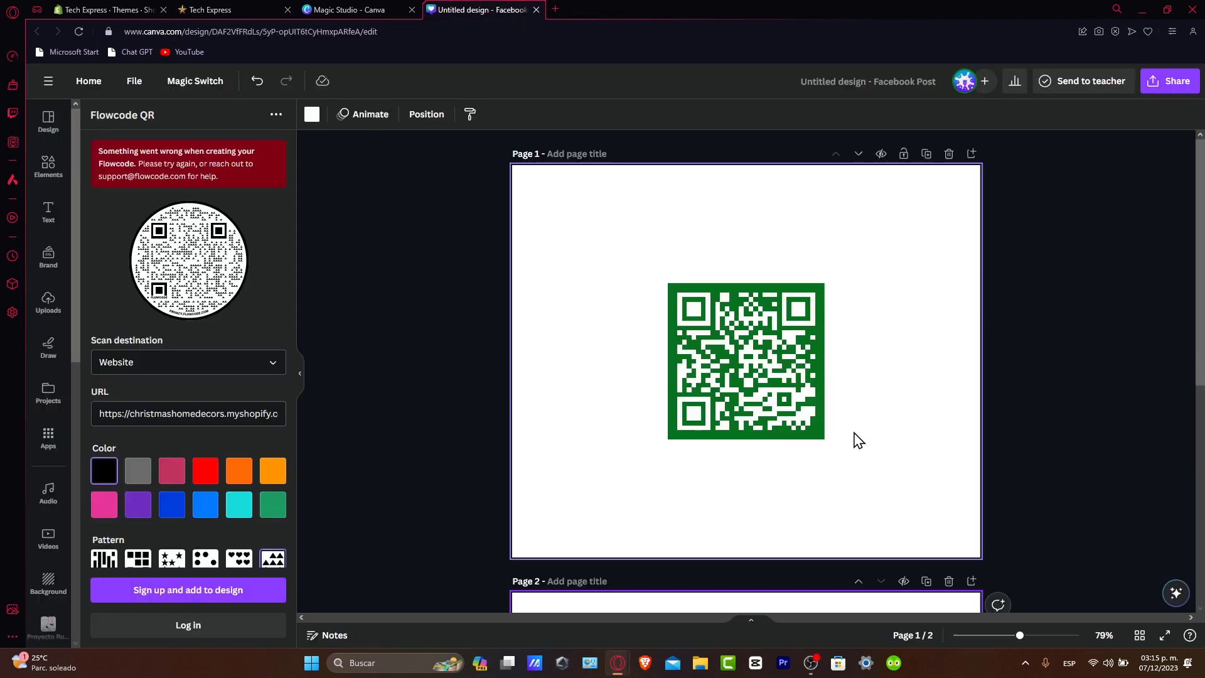
Apply the Red and Yellow Retro Scan Qr Facebook Post template, found by searching 'qr', to page 2.
left_click(300, 379)
left_click_drag(638, 379, 624, 372)
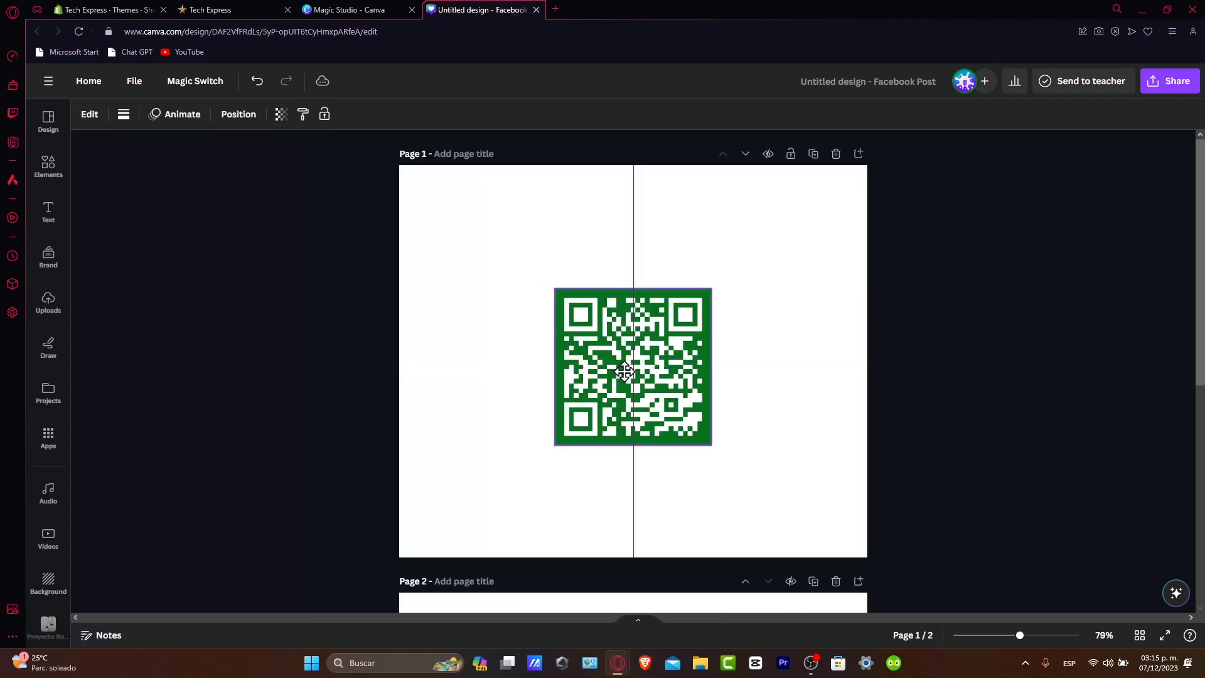
left_click(48, 168)
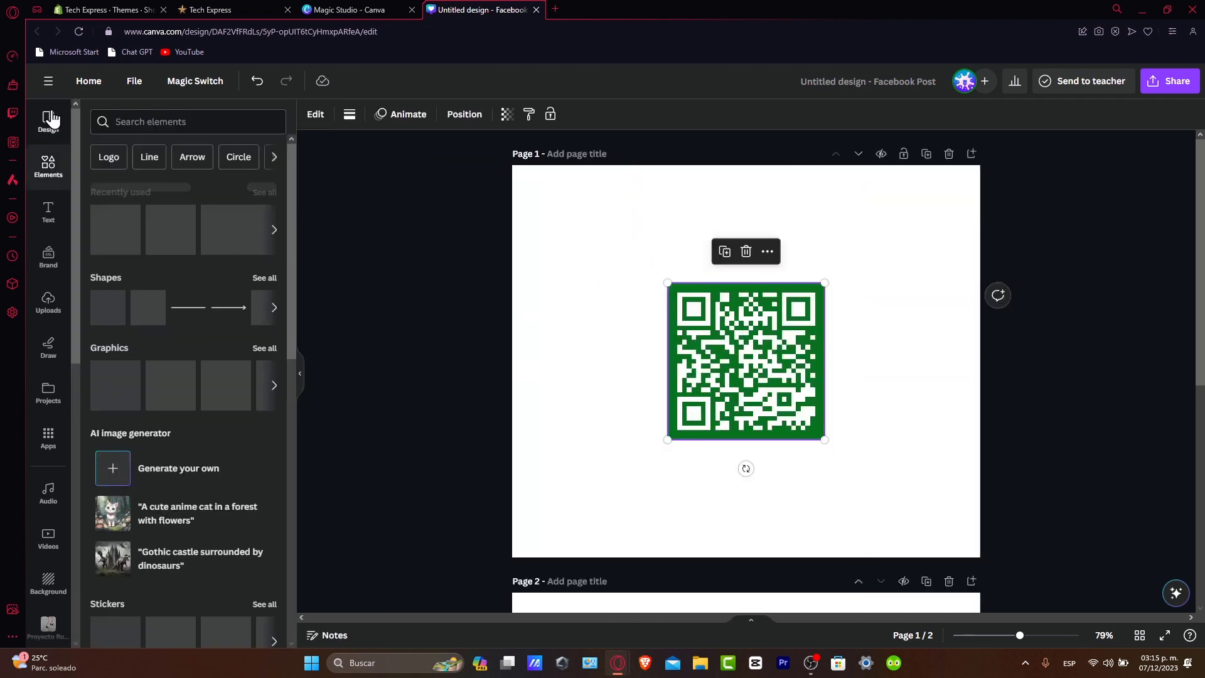
left_click(51, 118)
left_click(170, 125)
type("ra")
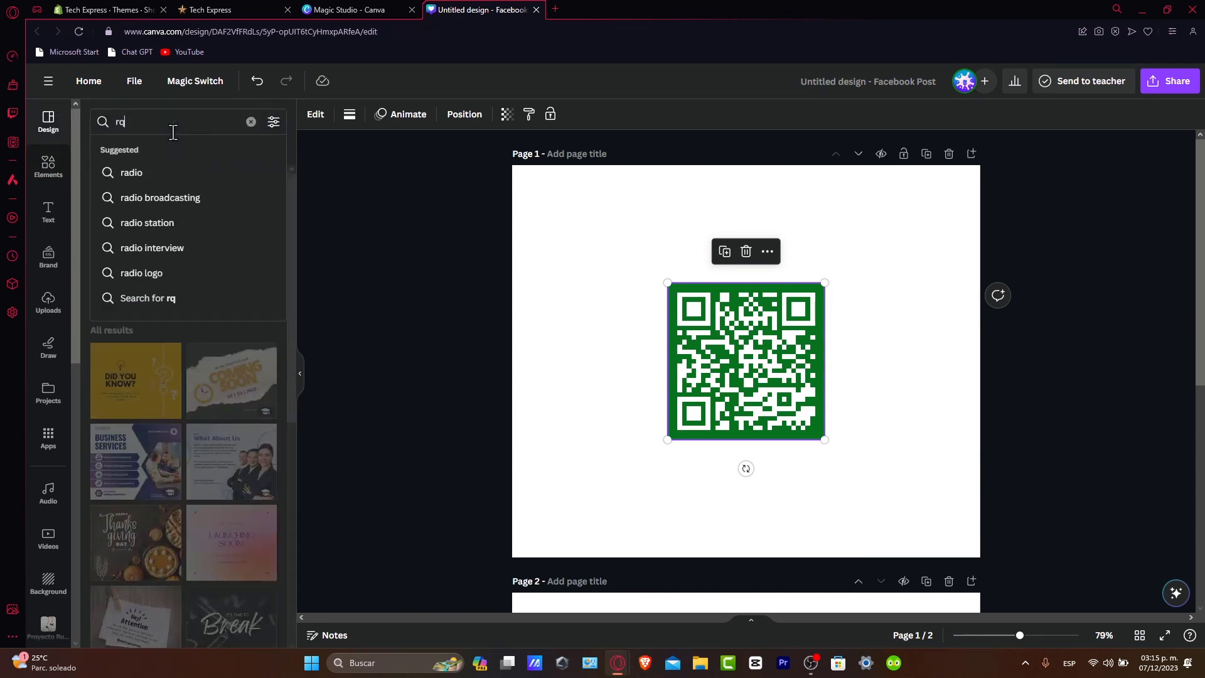
key("BackSpace")
key("BackSpace")
type("qr")
key("Return")
mouse_move(231, 246)
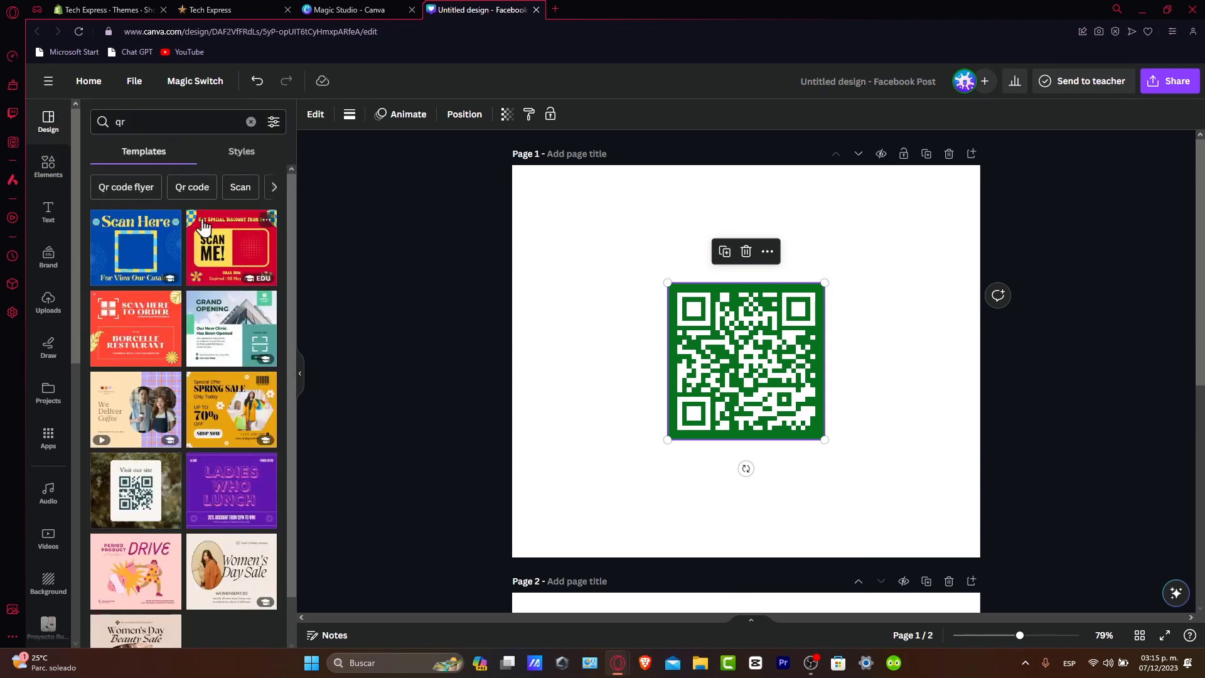
left_click(235, 256)
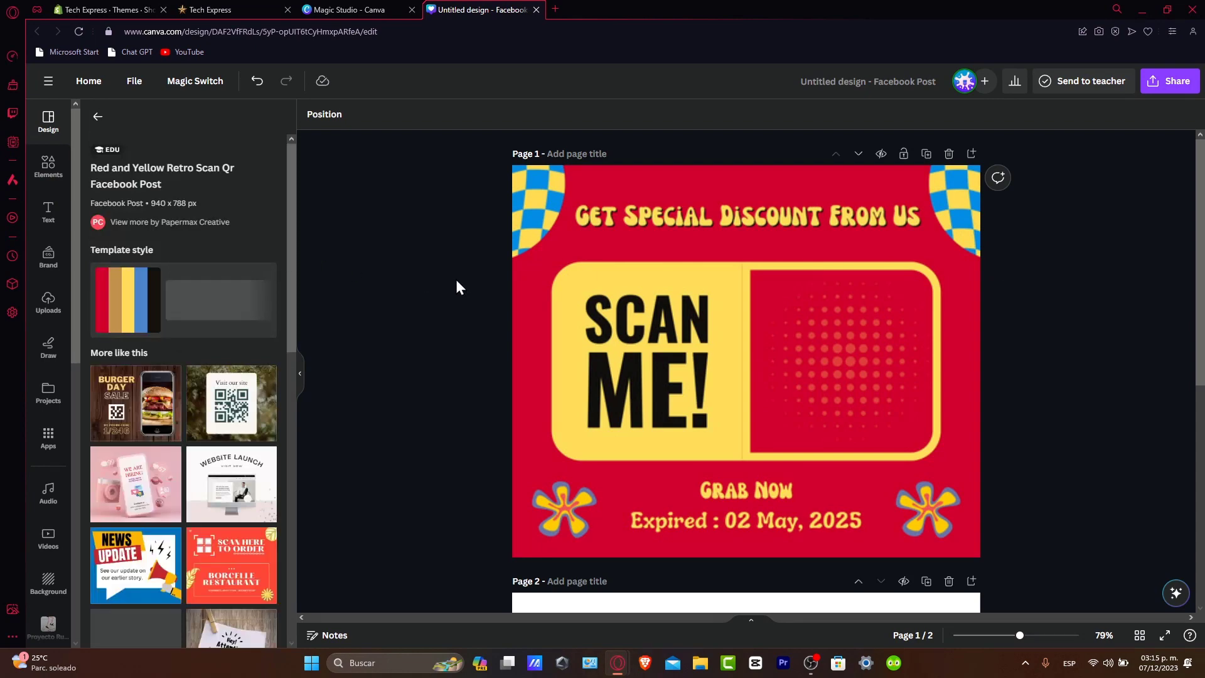
left_click(769, 418)
scroll(857, 386, "down", 2)
Paste the green QR code onto page 2 and centre it in the red panel.
left_click(862, 409)
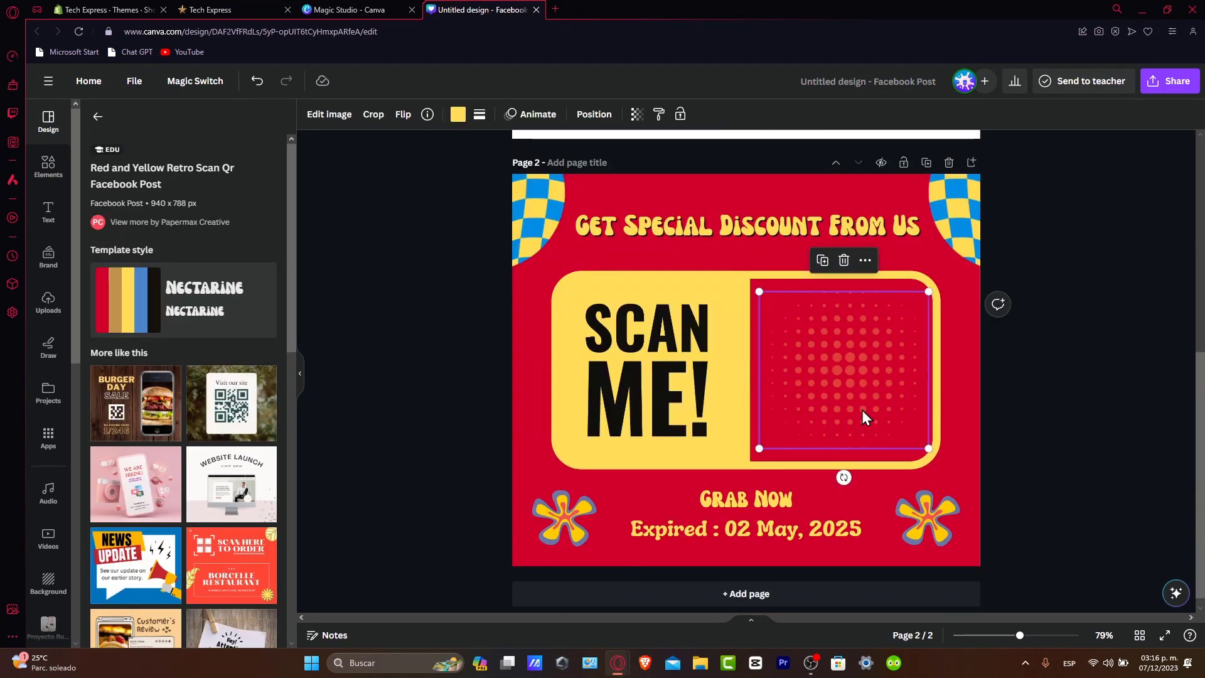
key("ctrl+v")
left_click_drag(725, 391, 809, 389)
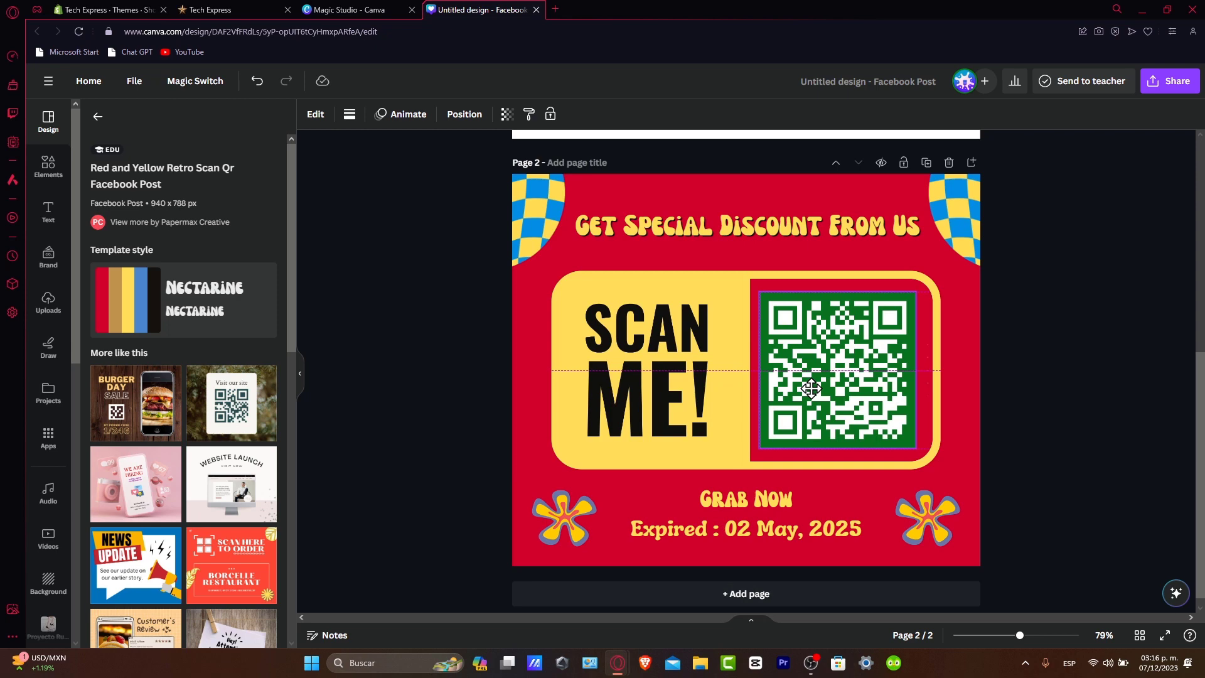
left_click_drag(811, 389, 818, 389)
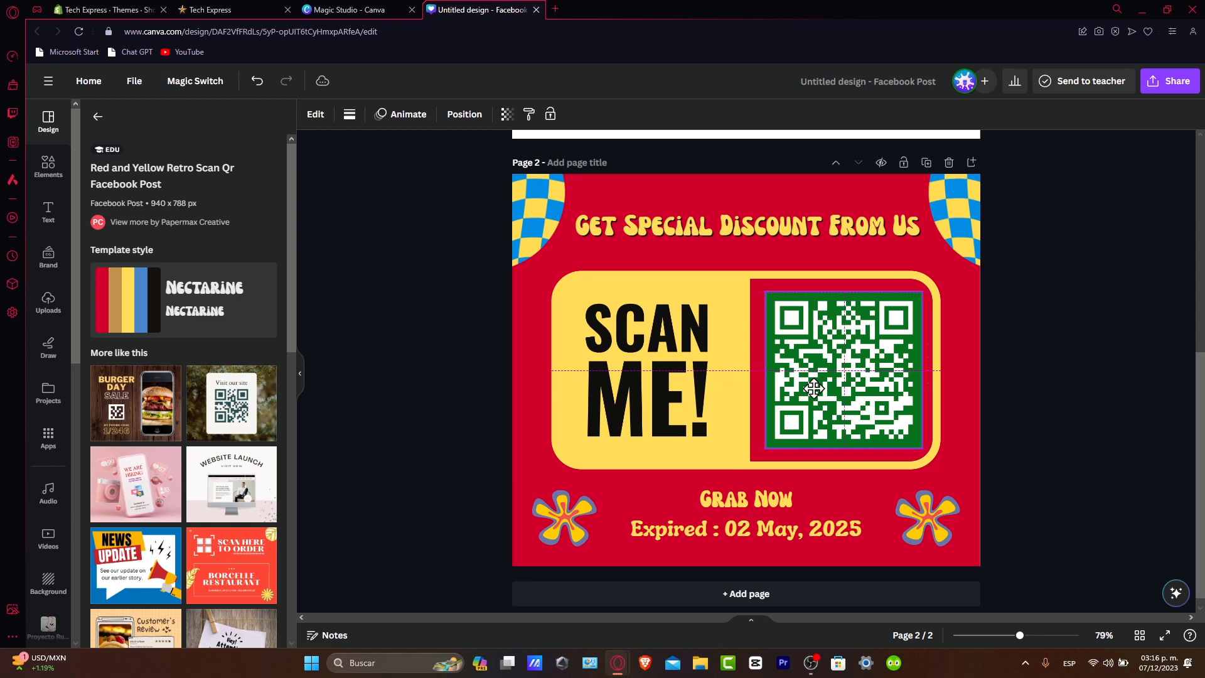
Delete both flowers and the two top checkered corner decorations.
left_click(562, 518)
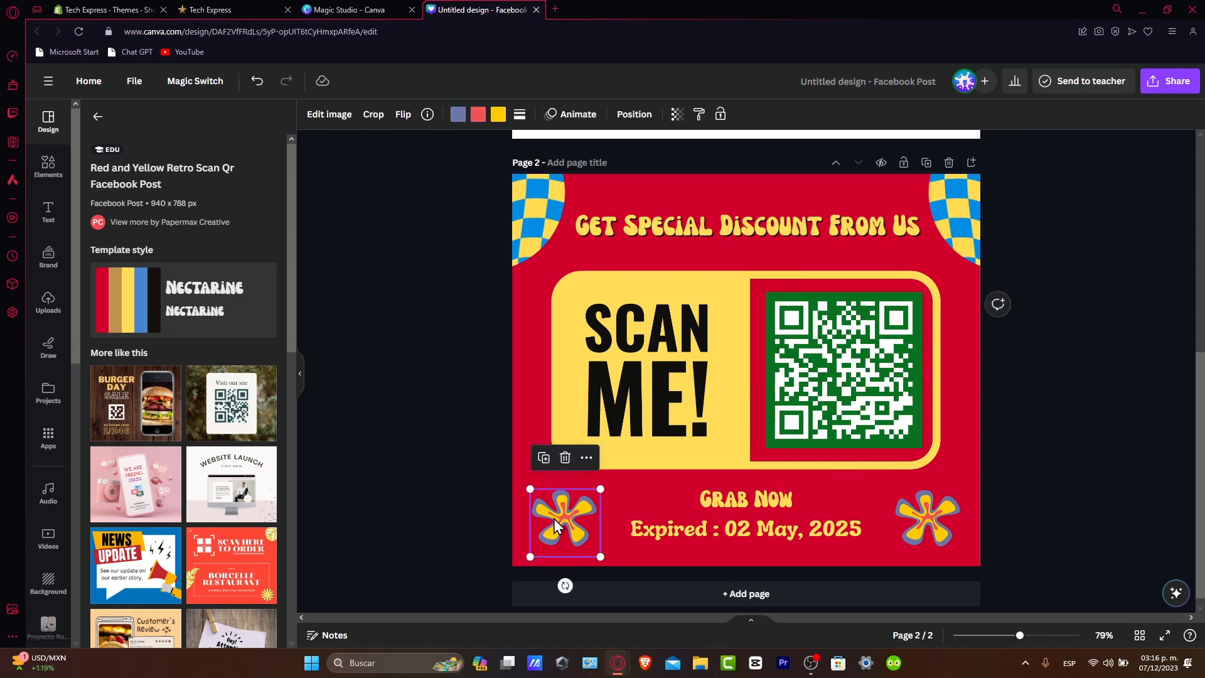
left_click(925, 538, "shift")
left_click(963, 241, "shift")
left_click(538, 211, "shift")
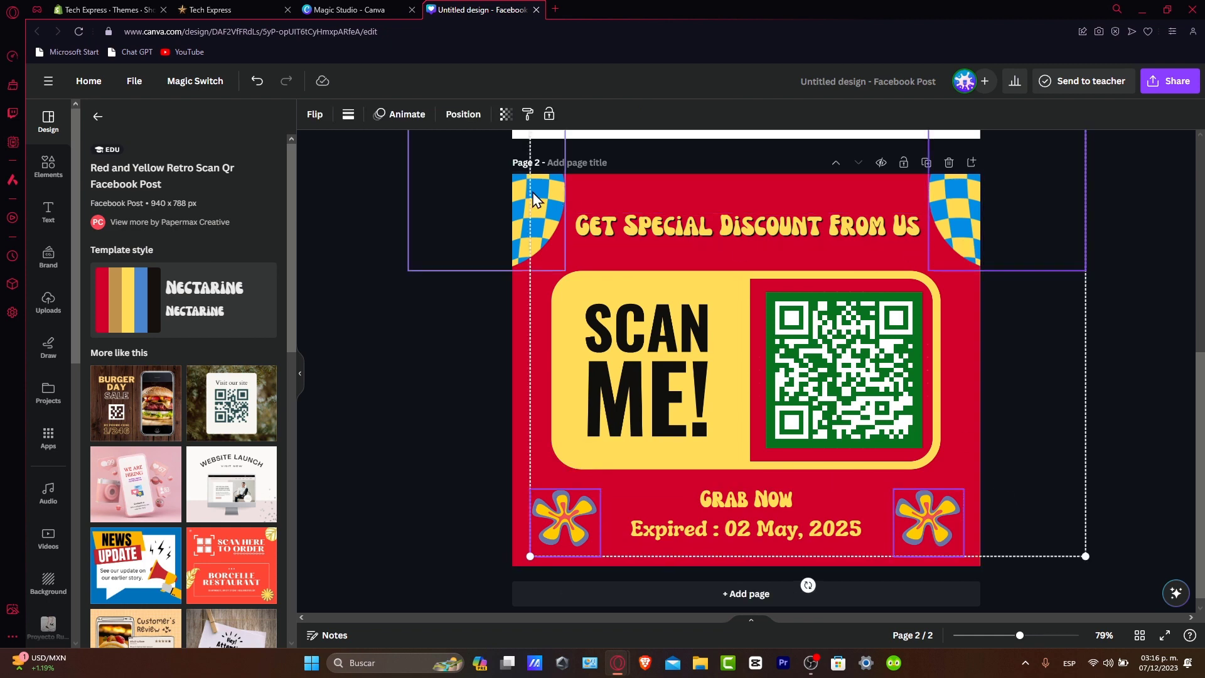
key("Delete")
Add a Christmas tree graphic from a 'christmas' search, shrunk and placed at the lower-left edge.
left_click(45, 179)
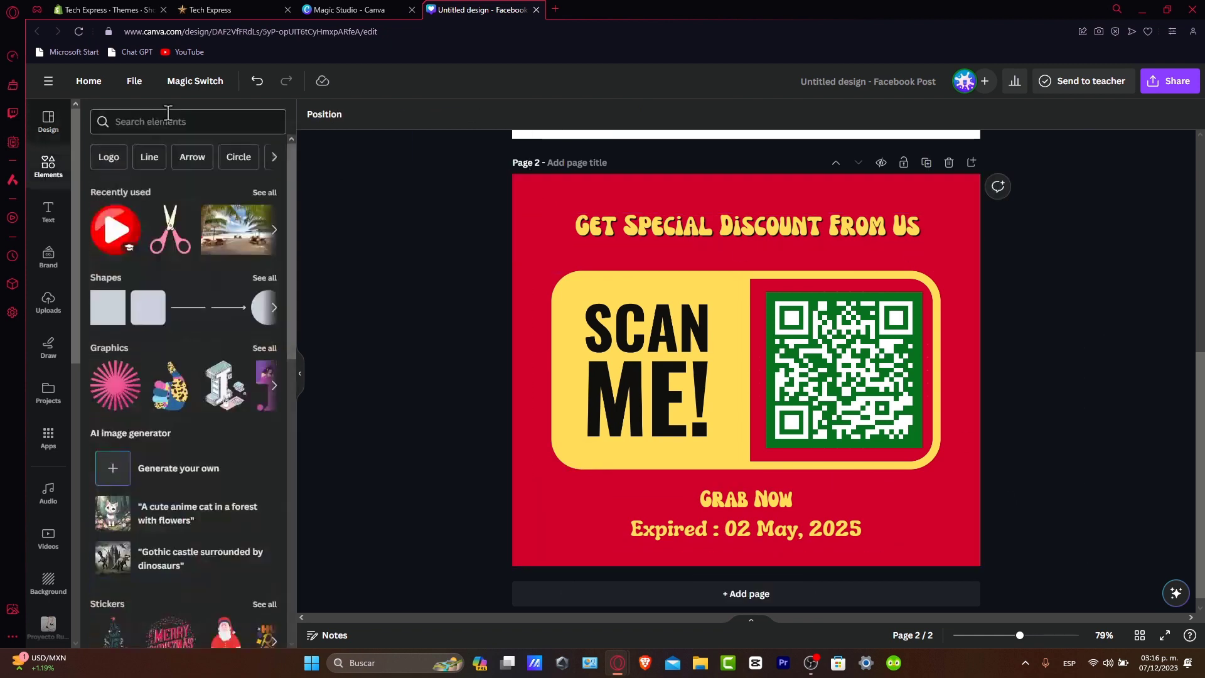
left_click(167, 117)
type("chritmas")
key("Return")
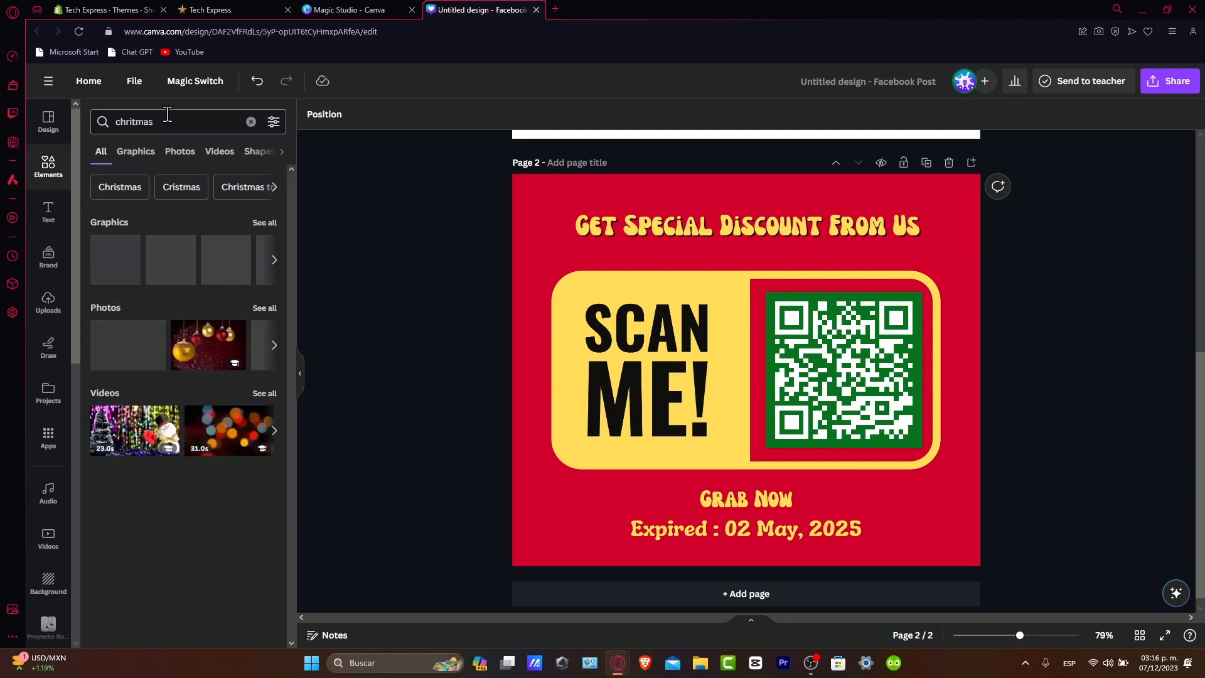
left_click(113, 259)
left_click_drag(770, 321, 696, 385)
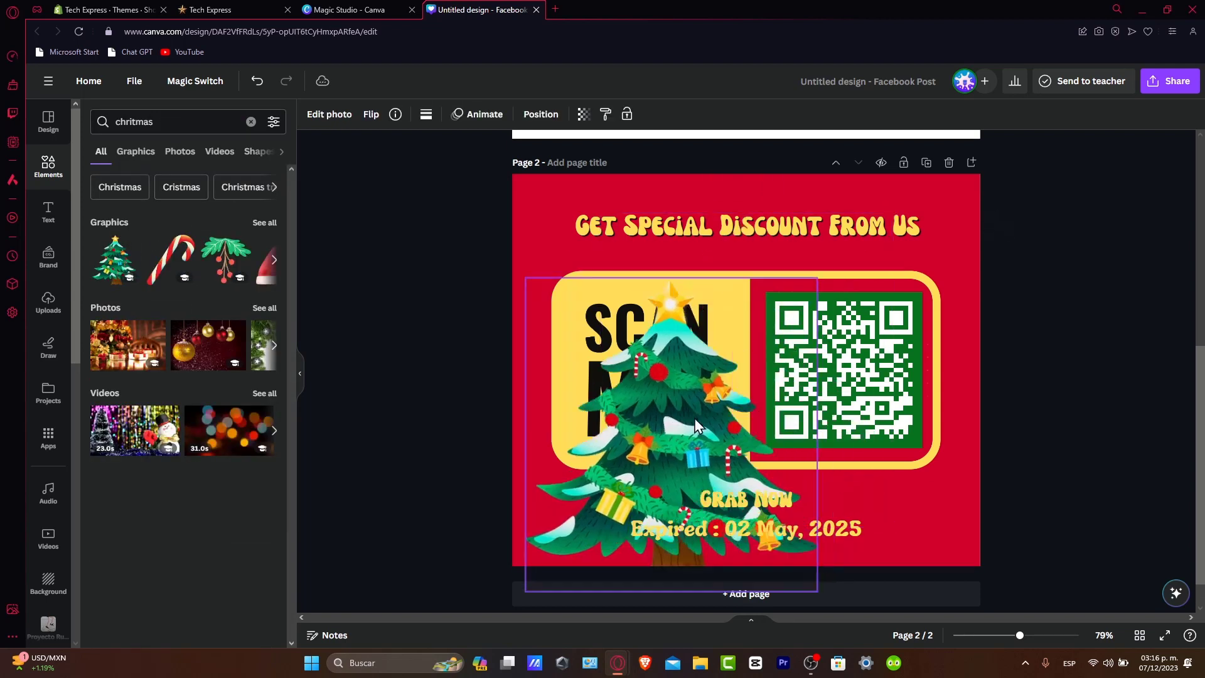
left_click_drag(818, 282, 707, 390)
mouse_move(652, 468)
left_mouse_down()
mouse_move(572, 487)
mouse_move(579, 474)
left_mouse_up()
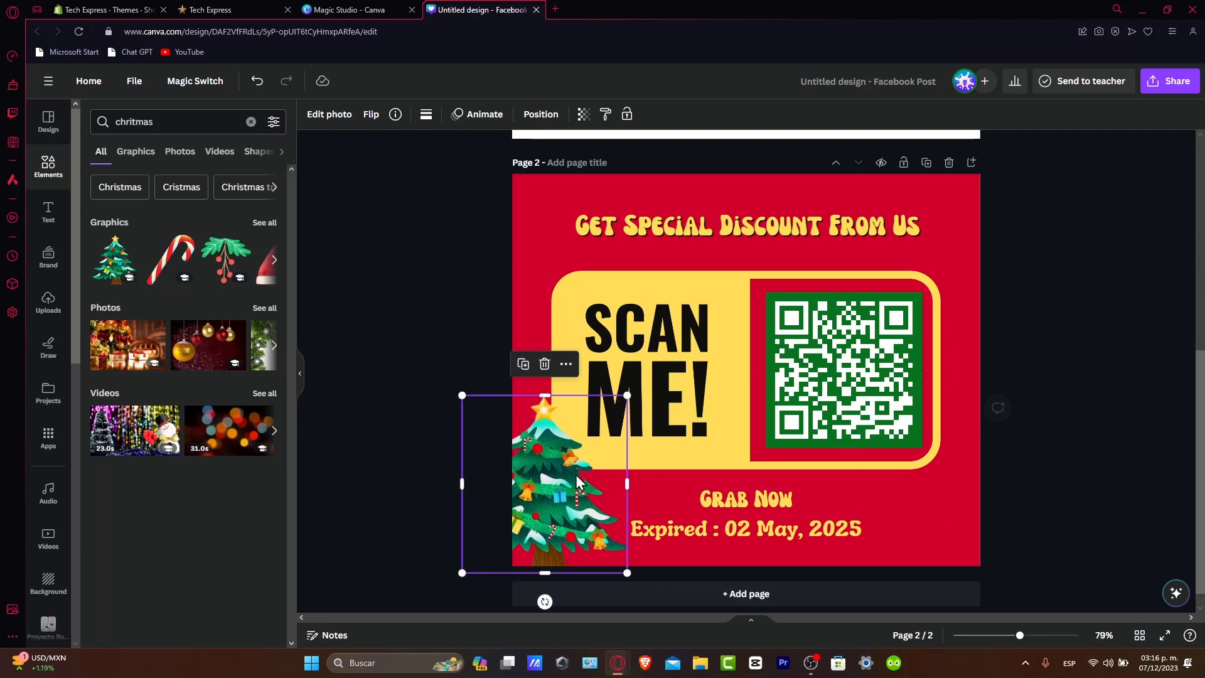
Add a smaller holly graphic in the top corner and duplicate it for the other corner.
mouse_move(229, 263)
left_mouse_down()
mouse_move(753, 406)
mouse_move(954, 263)
mouse_move(965, 243)
left_mouse_up()
left_click_drag(1046, 325, 995, 270)
mouse_move(953, 229)
left_mouse_down()
mouse_move(987, 229)
mouse_move(541, 210)
mouse_move(507, 223)
left_mouse_up()
key("shift+h")
Deselect everything to view the decorated page 2 with tree and holly.
left_click(456, 259)
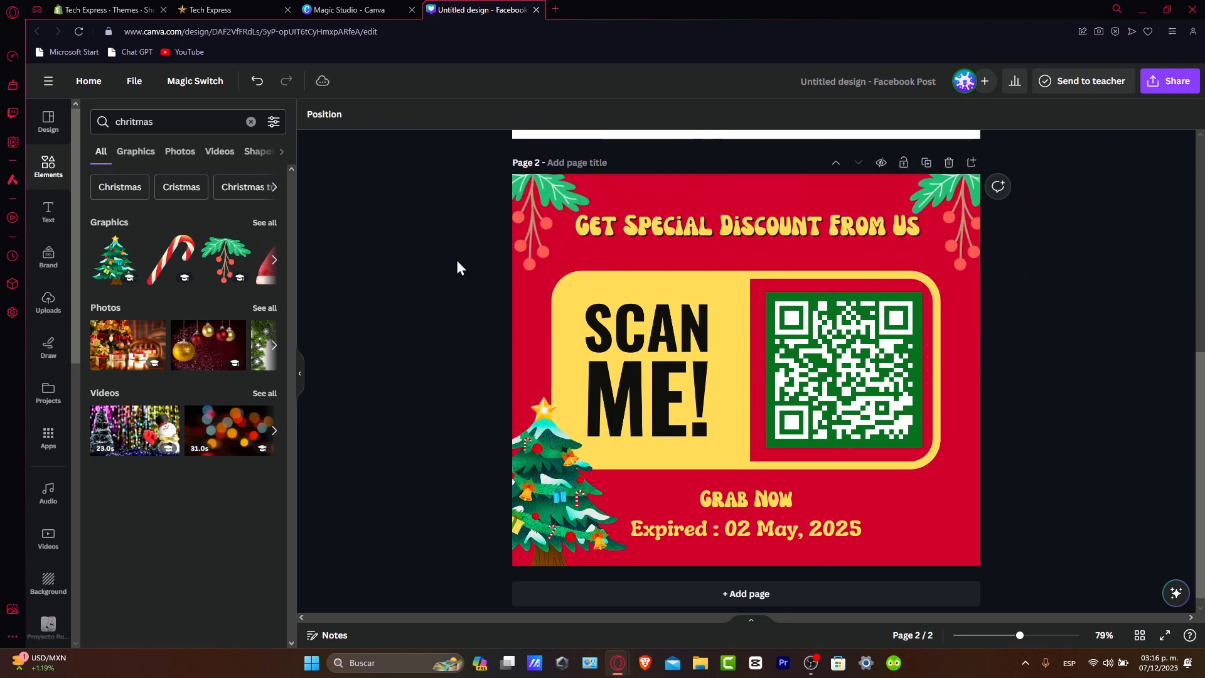